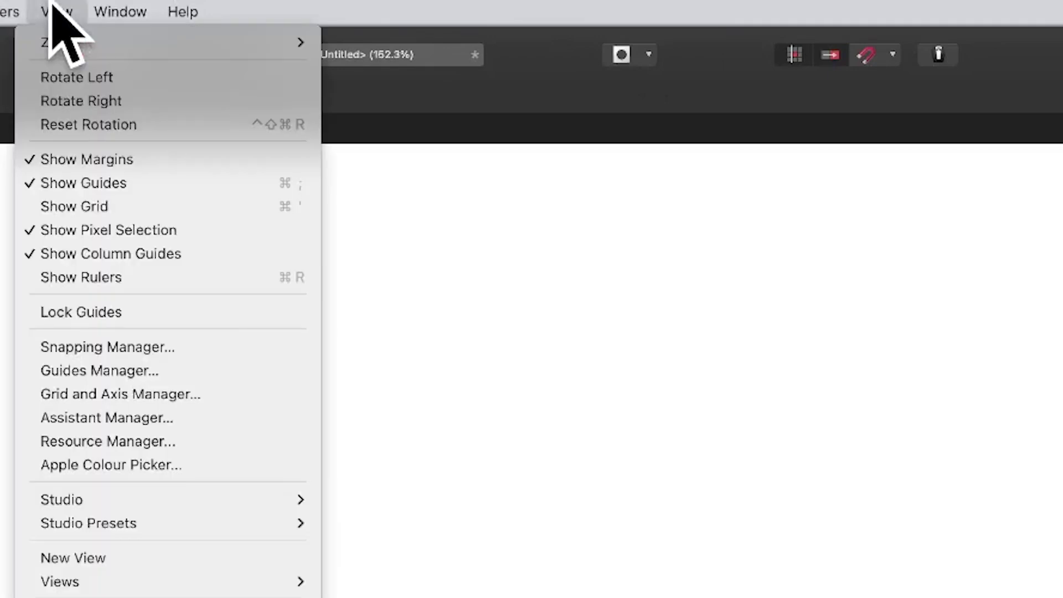
# Show the grid across the blank 1920 × 1200 px canvas with View > Show Grid.
pyautogui.click(100, 206)
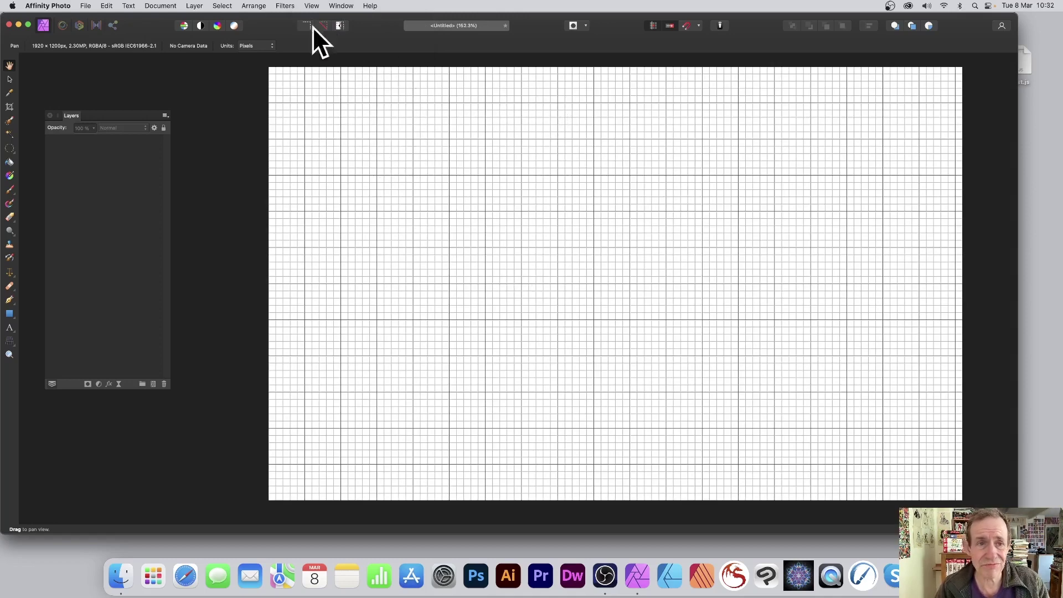
pyautogui.click(314, 5)
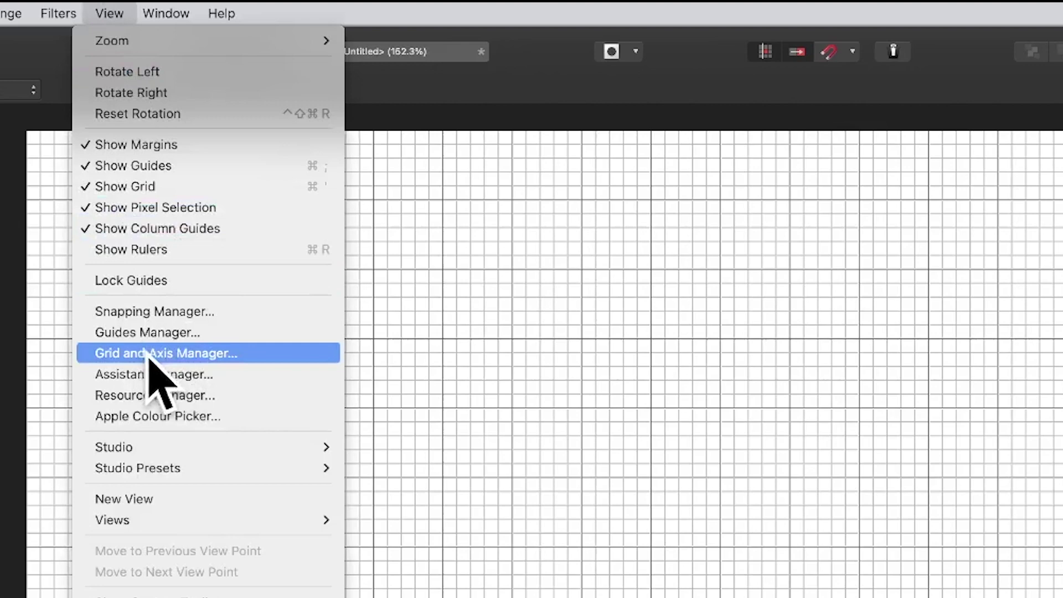
# Open the Grid and Axis Manager and raise the main grid line opacity to full.
pyautogui.click(148, 358)
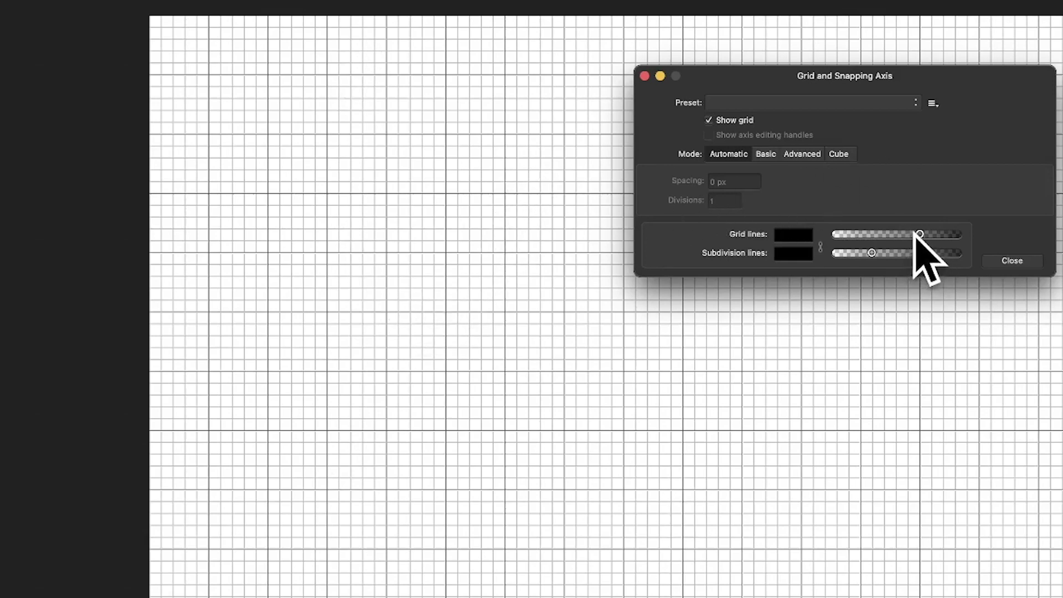
pyautogui.moveTo(921, 234); pyautogui.dragTo(971, 231)
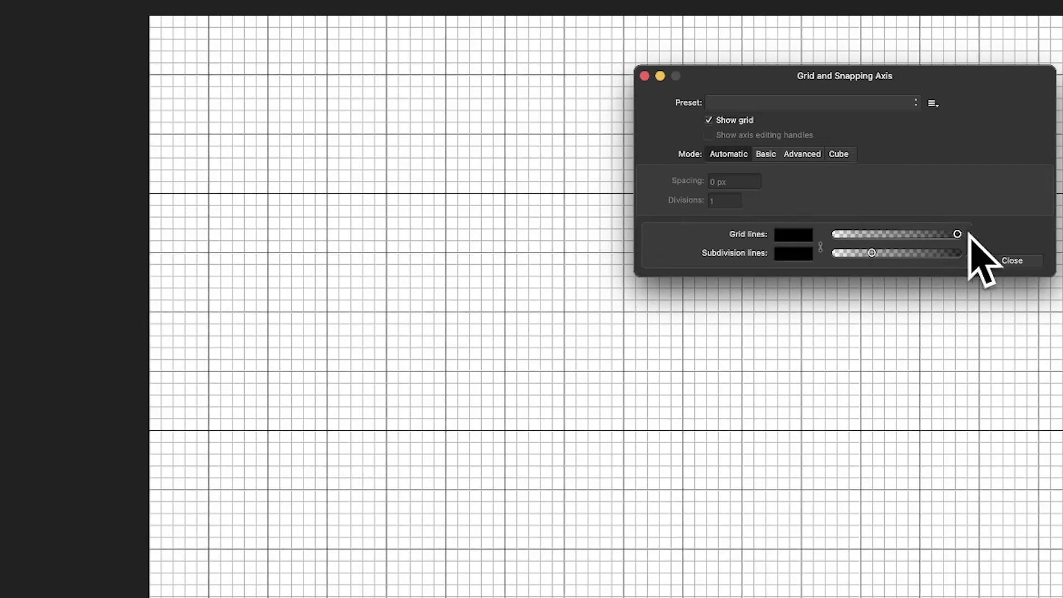
# Set the main grid lines to black and drop the subdivision line opacity to minimum.
pyautogui.click(794, 235)
pyautogui.moveTo(804, 357); pyautogui.dragTo(789, 368)
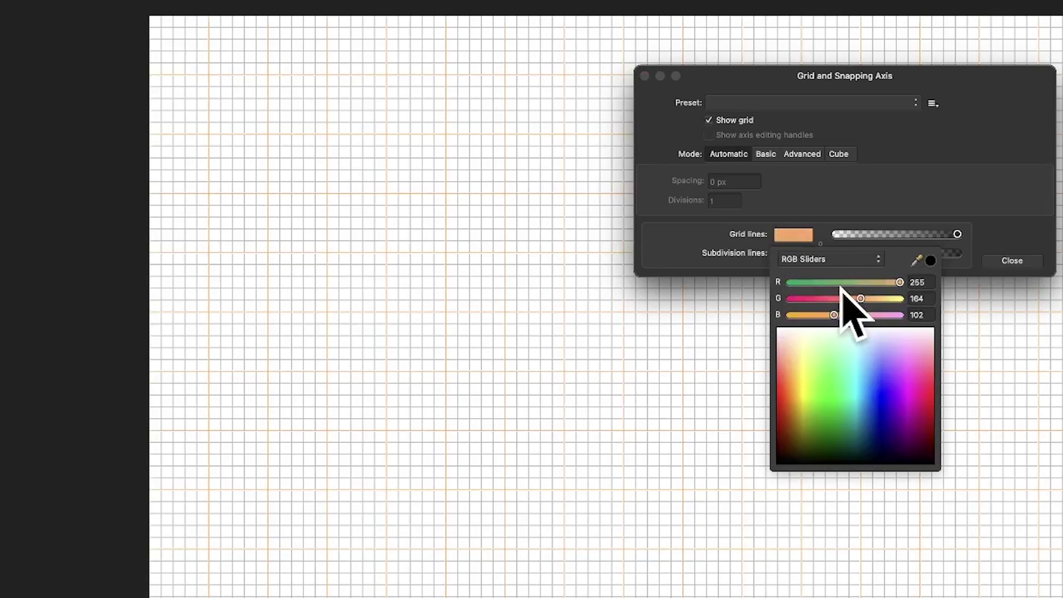
pyautogui.click(791, 233)
pyautogui.click(793, 235)
pyautogui.moveTo(916, 382); pyautogui.dragTo(909, 487)
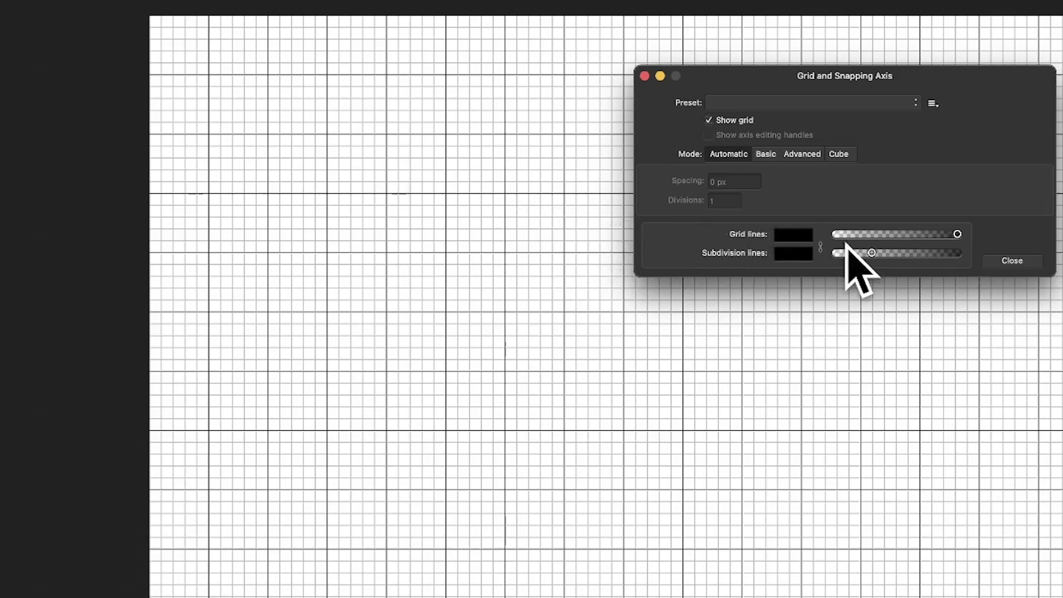
pyautogui.moveTo(880, 253); pyautogui.dragTo(946, 253)
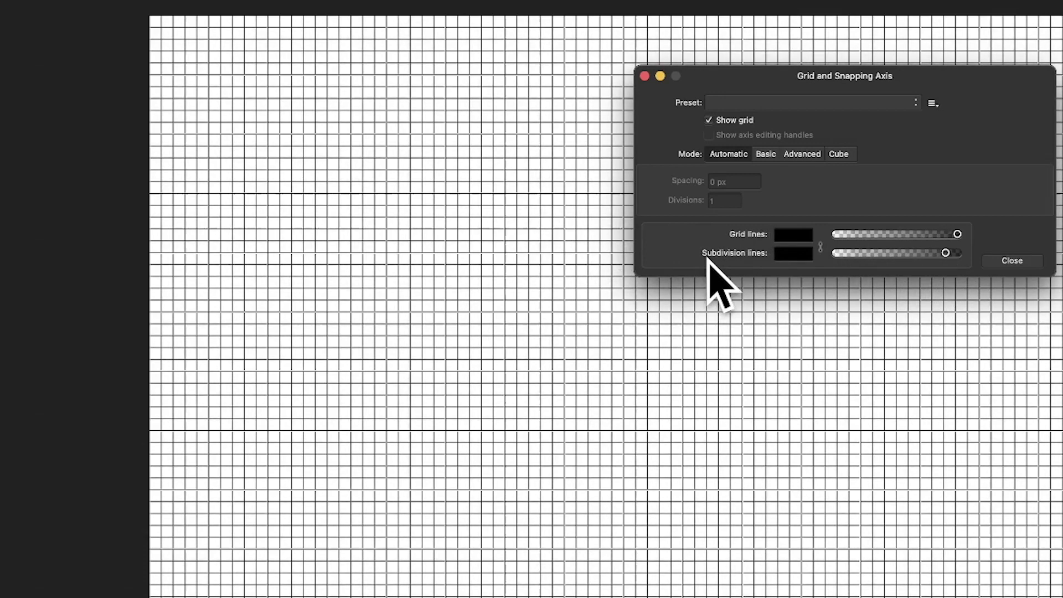
pyautogui.moveTo(946, 252); pyautogui.dragTo(796, 249)
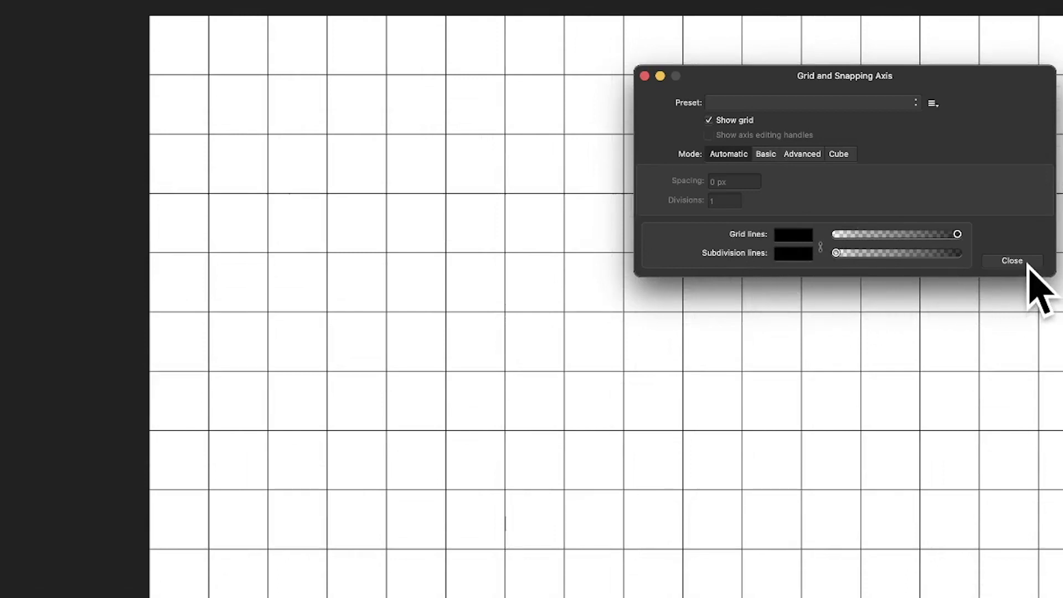
pyautogui.click(933, 103)
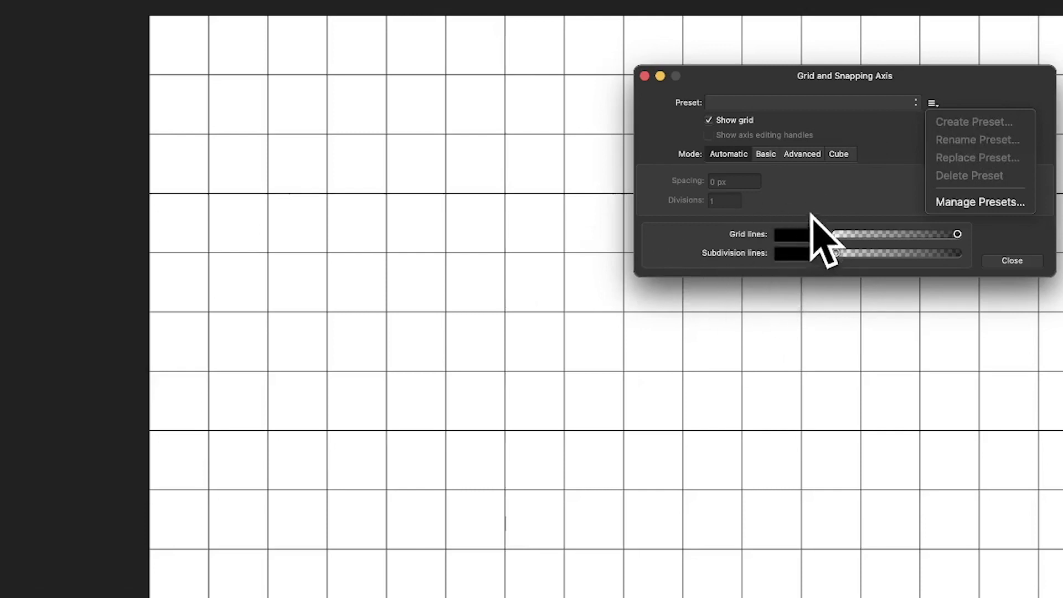
pyautogui.click(837, 202)
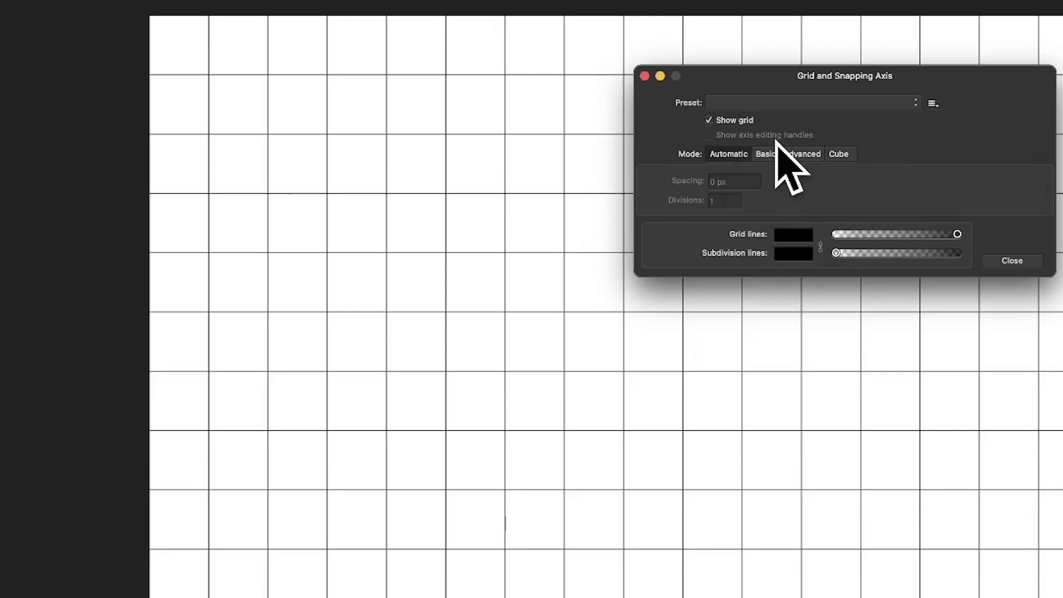
pyautogui.click(710, 119)
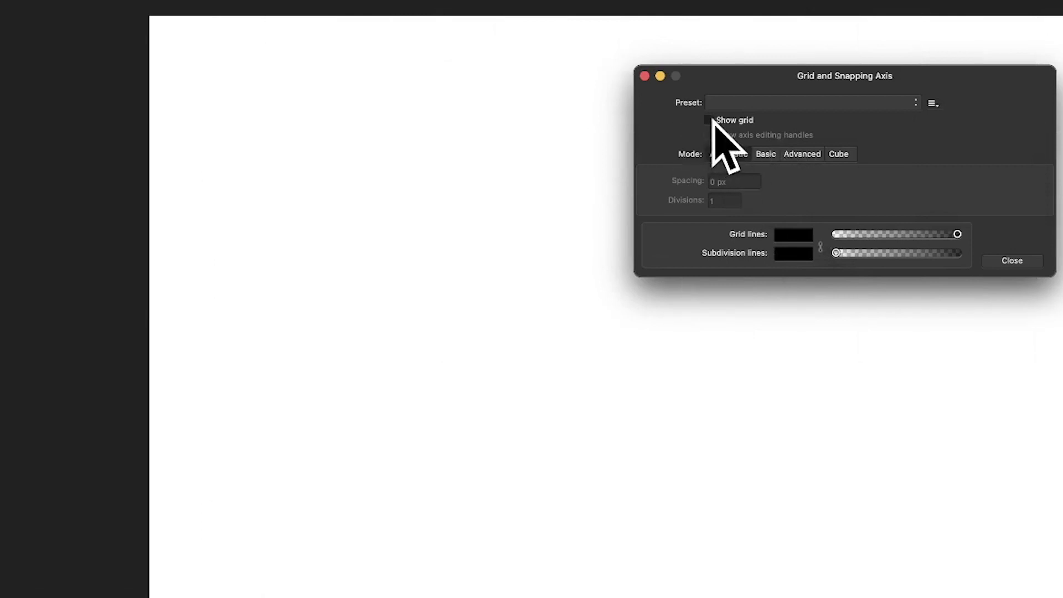
pyautogui.click(709, 120)
pyautogui.click(709, 119)
pyautogui.click(710, 120)
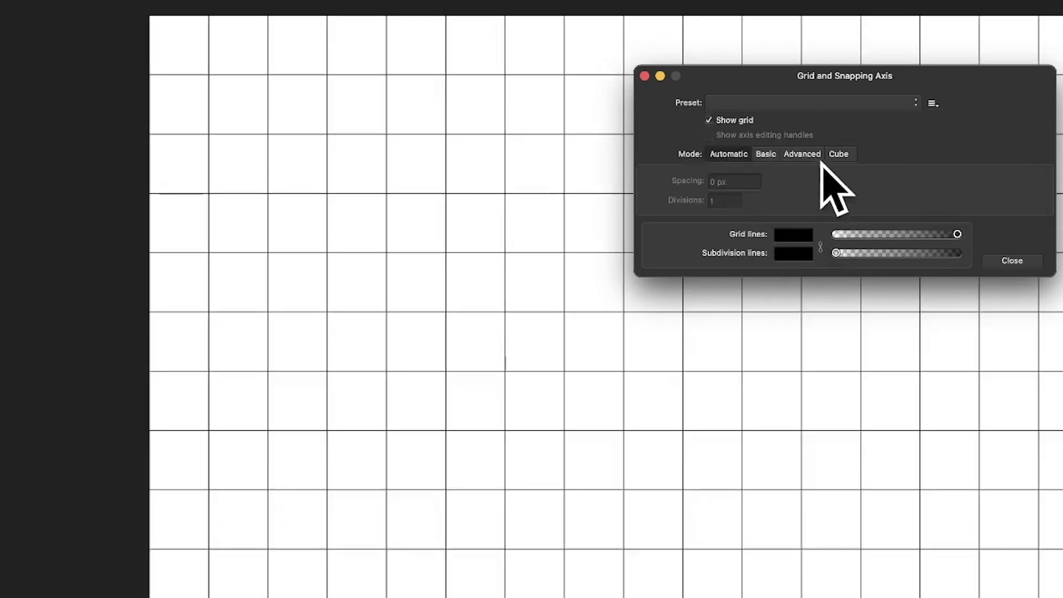
# In Basic mode, set 200 px spacing with 2 divisions and make the subdivision lines faint.
pyautogui.click(767, 154)
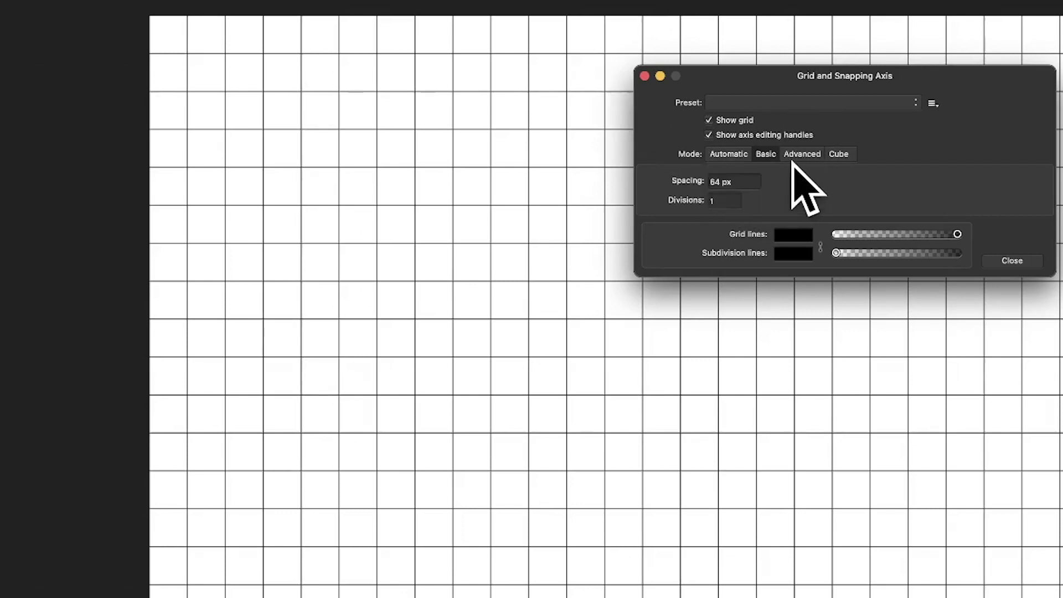
pyautogui.click(748, 184)
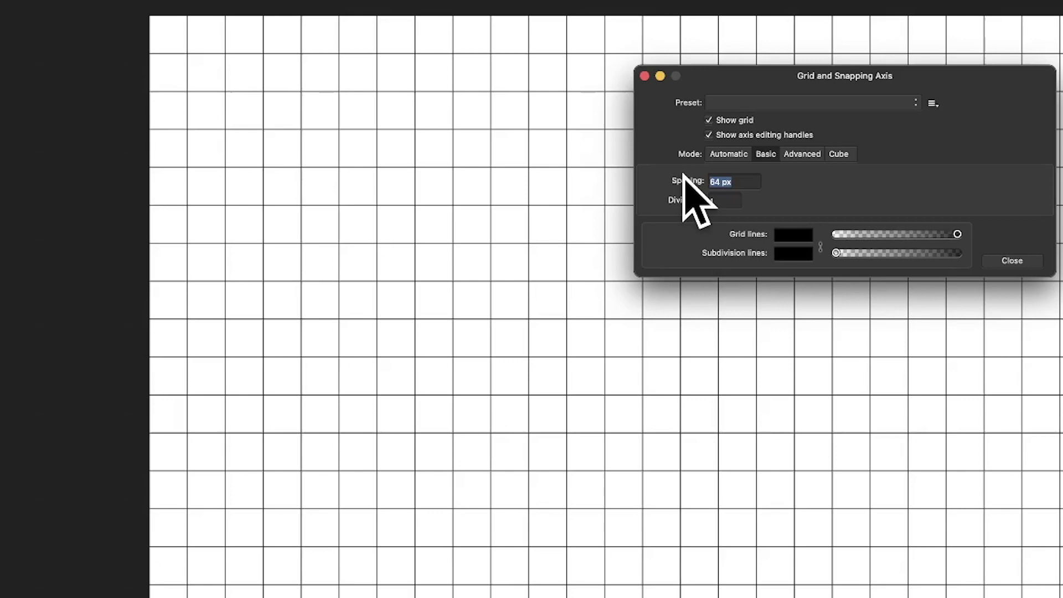
pyautogui.write('200')
pyautogui.press('Tab')
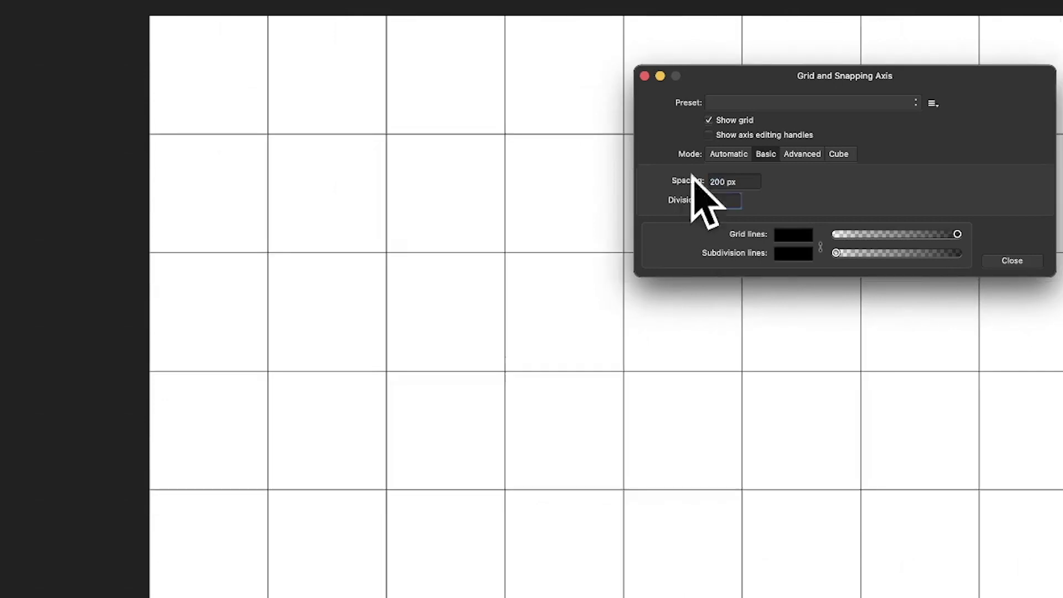
pyautogui.write('1')
pyautogui.click(745, 183)
pyautogui.click(814, 191)
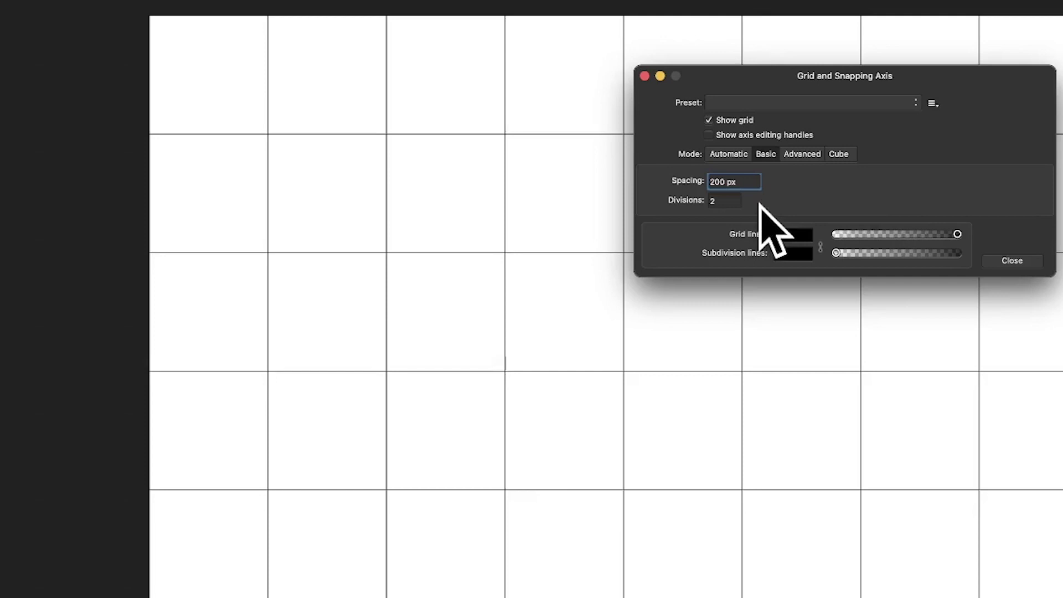
pyautogui.moveTo(844, 250); pyautogui.dragTo(882, 253)
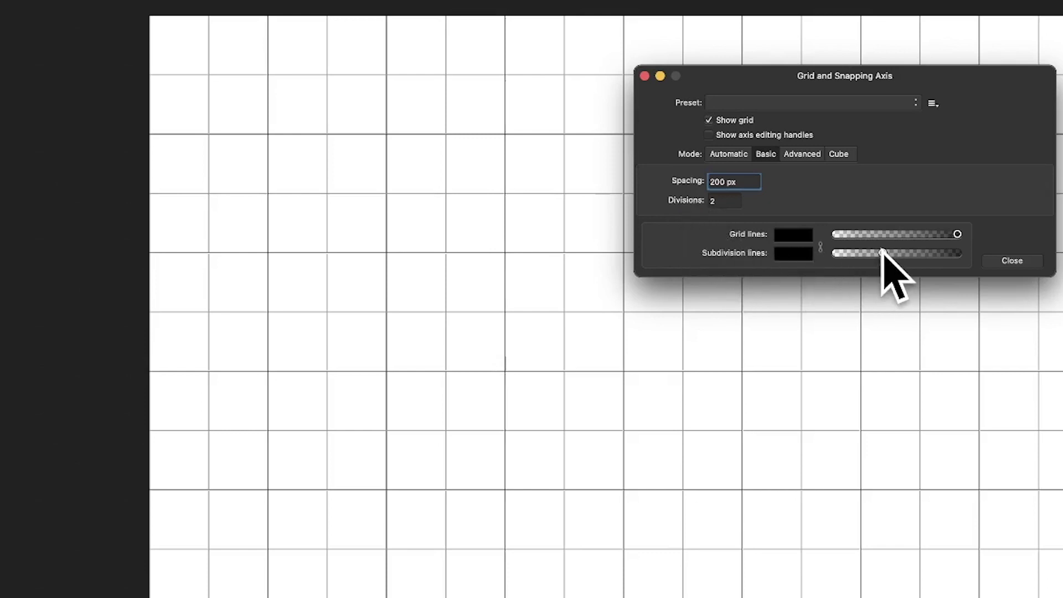
pyautogui.moveTo(882, 252); pyautogui.dragTo(849, 253)
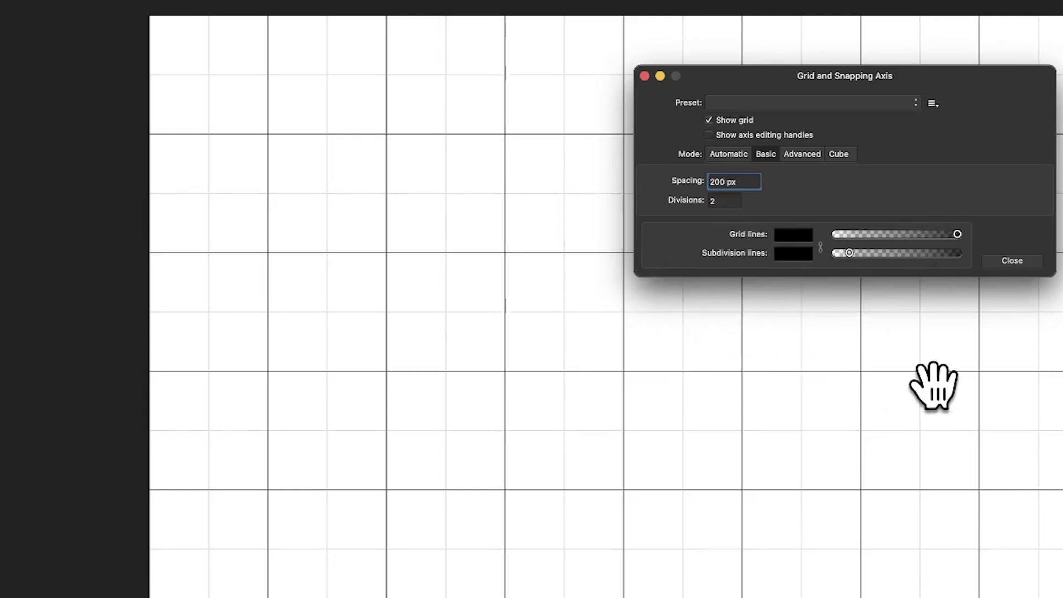
# In Advanced mode, change the Grid type from Standard to Isometric.
pyautogui.click(808, 156)
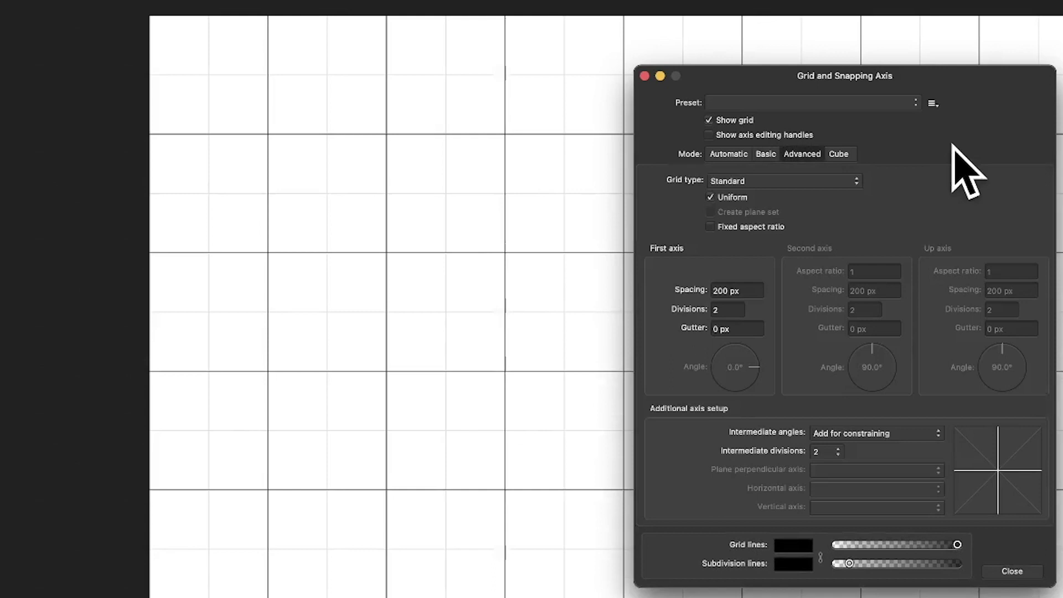
pyautogui.click(792, 182)
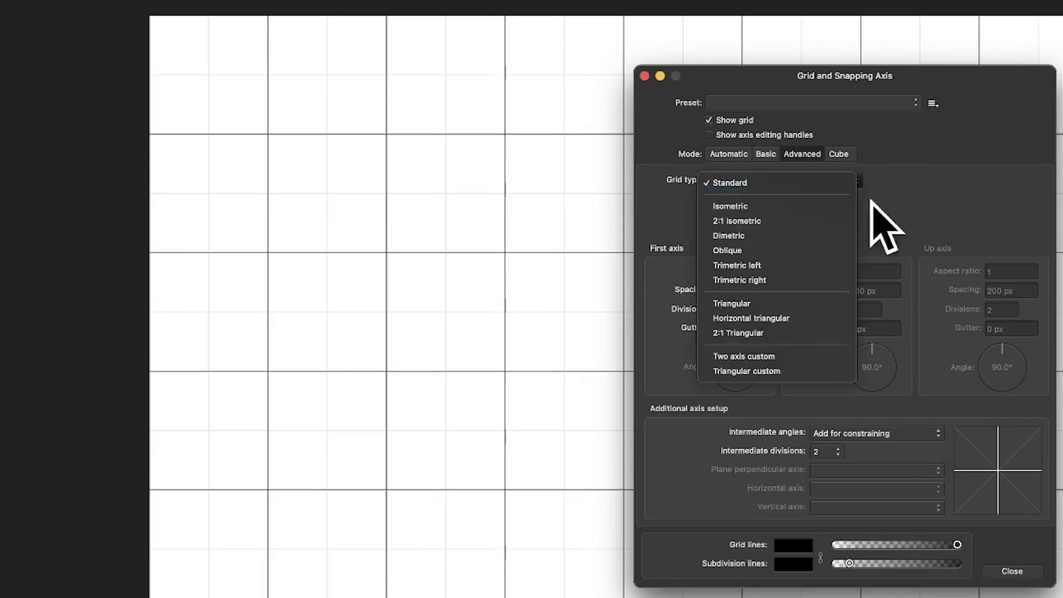
pyautogui.click(942, 208)
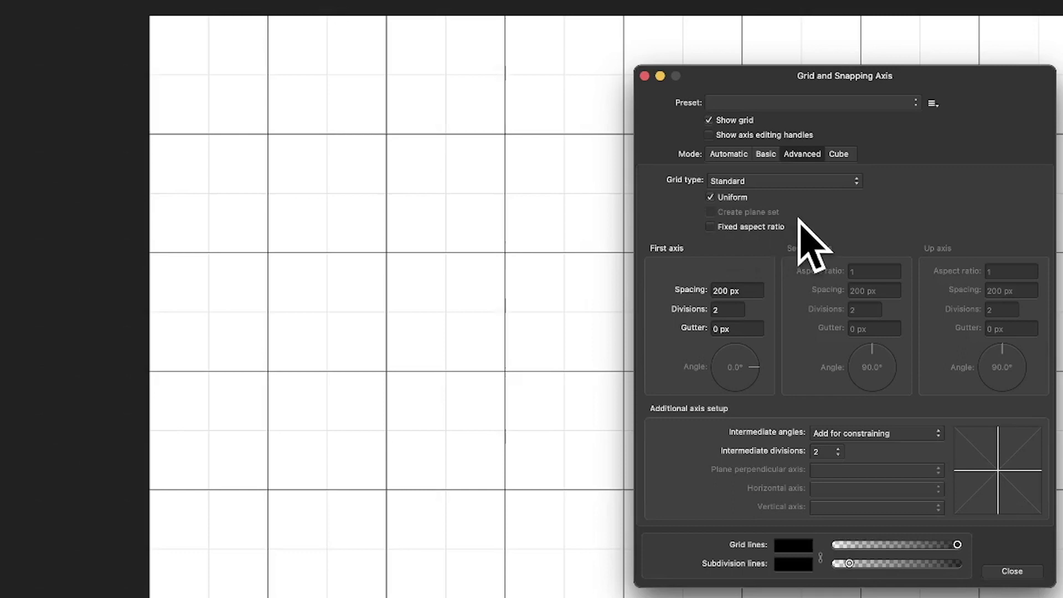
pyautogui.click(742, 180)
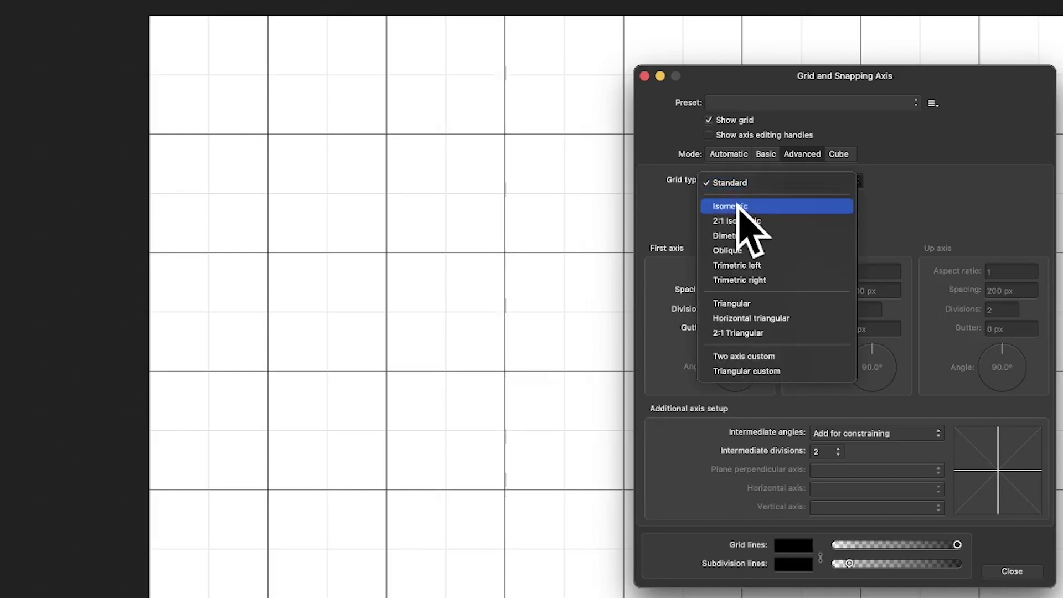
pyautogui.click(740, 206)
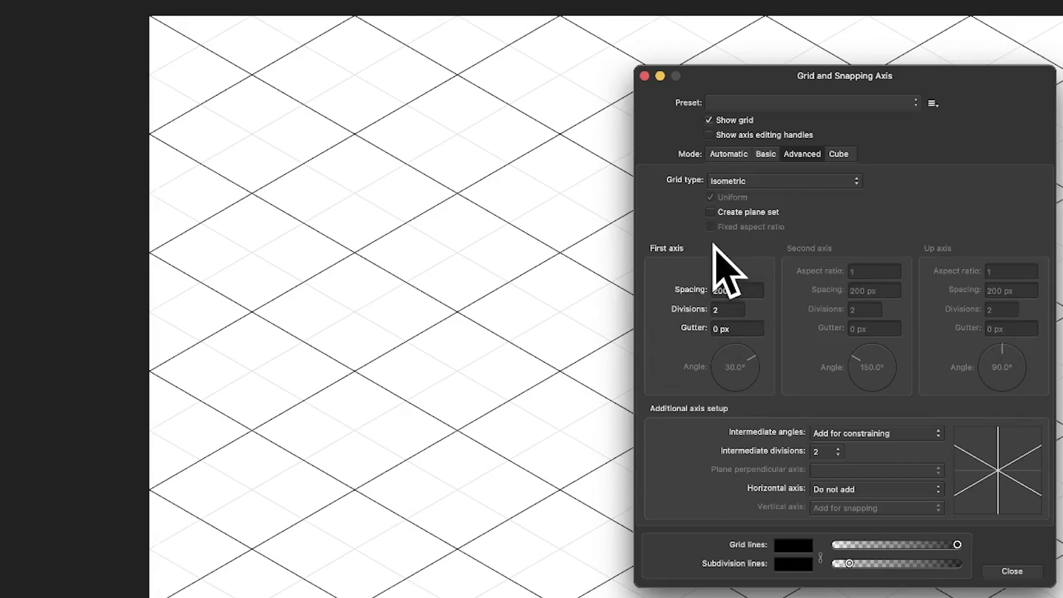
pyautogui.click(735, 180)
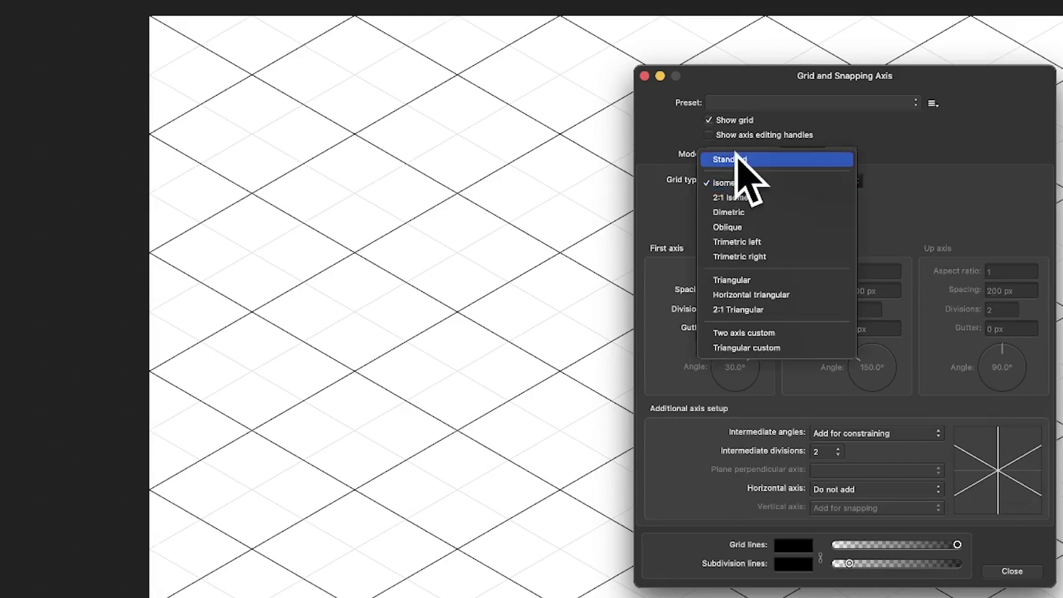
# Return the grid to Standard and try 20 px spacing with 4 divisions on the second axis.
pyautogui.click(736, 157)
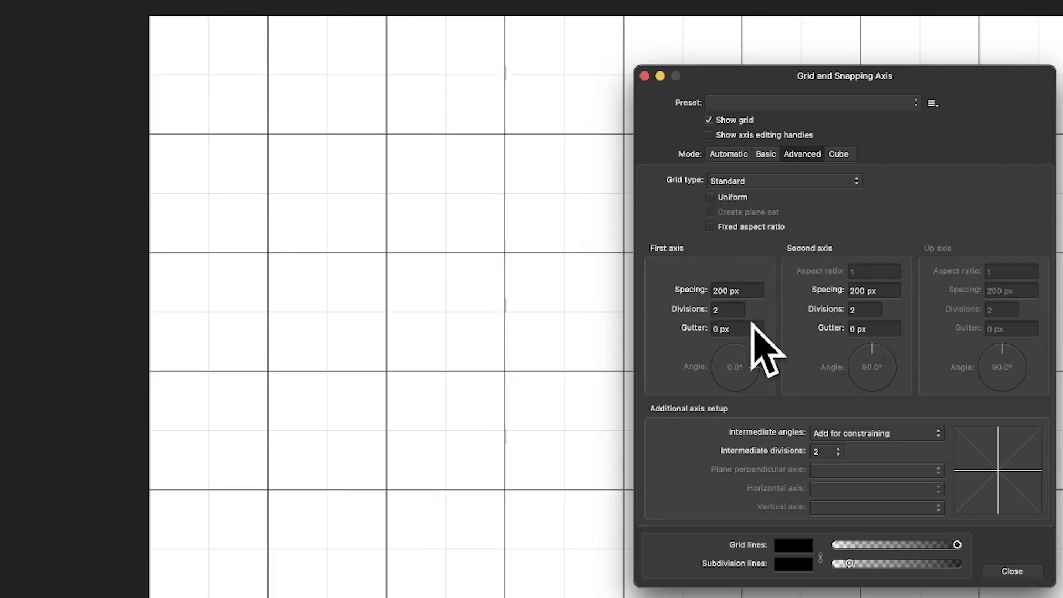
pyautogui.click(887, 290)
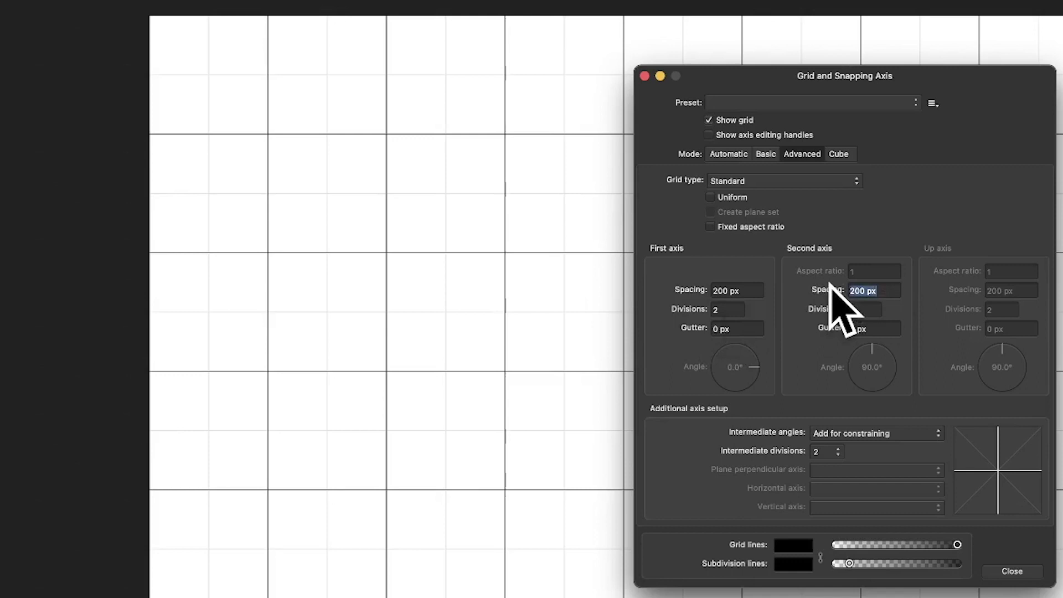
pyautogui.write('20')
pyautogui.press('Tab')
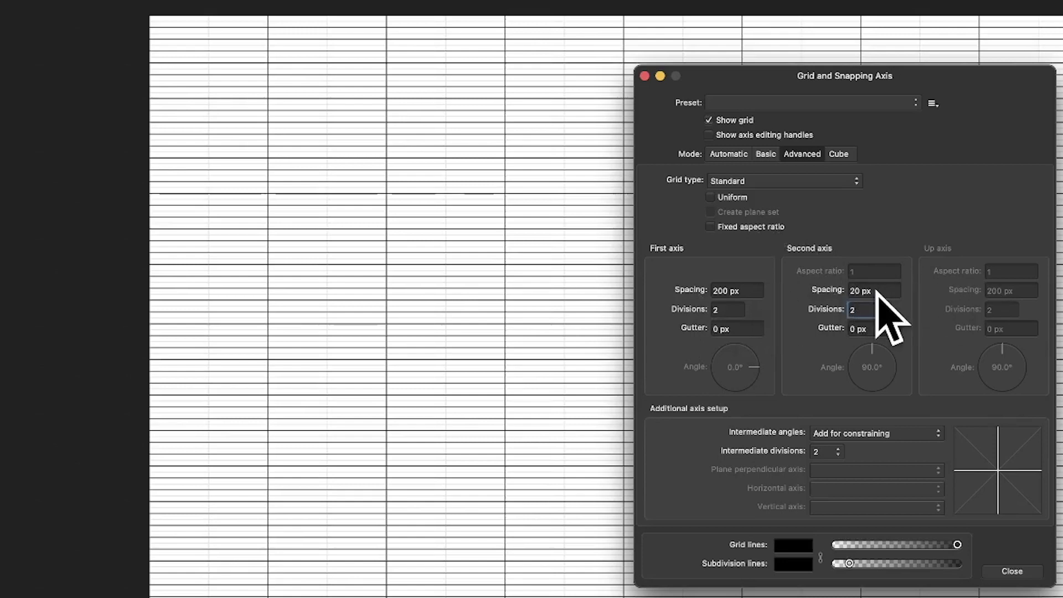
pyautogui.doubleClick(858, 312)
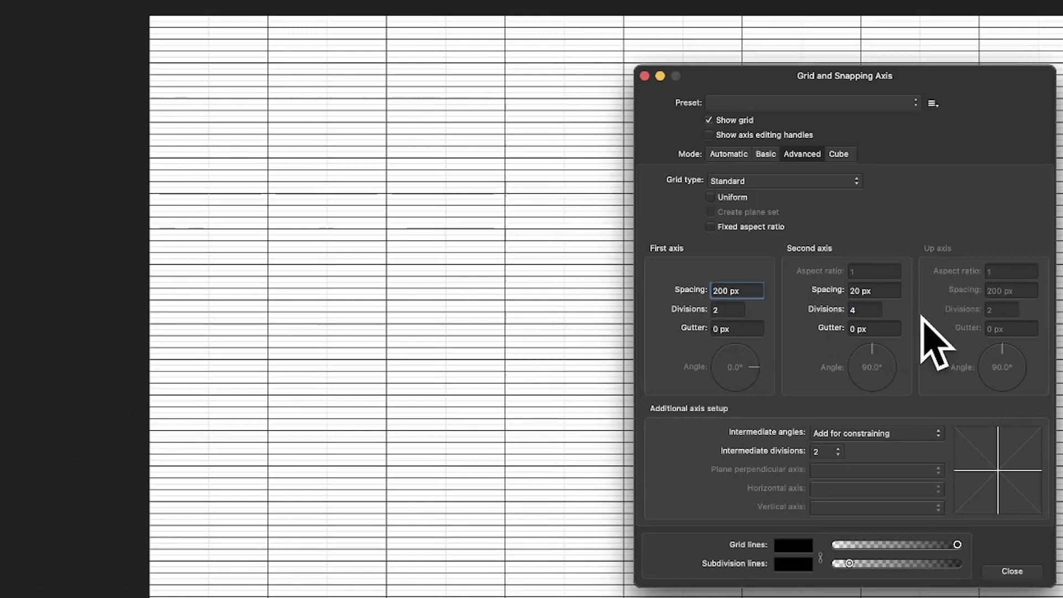
pyautogui.click(878, 331)
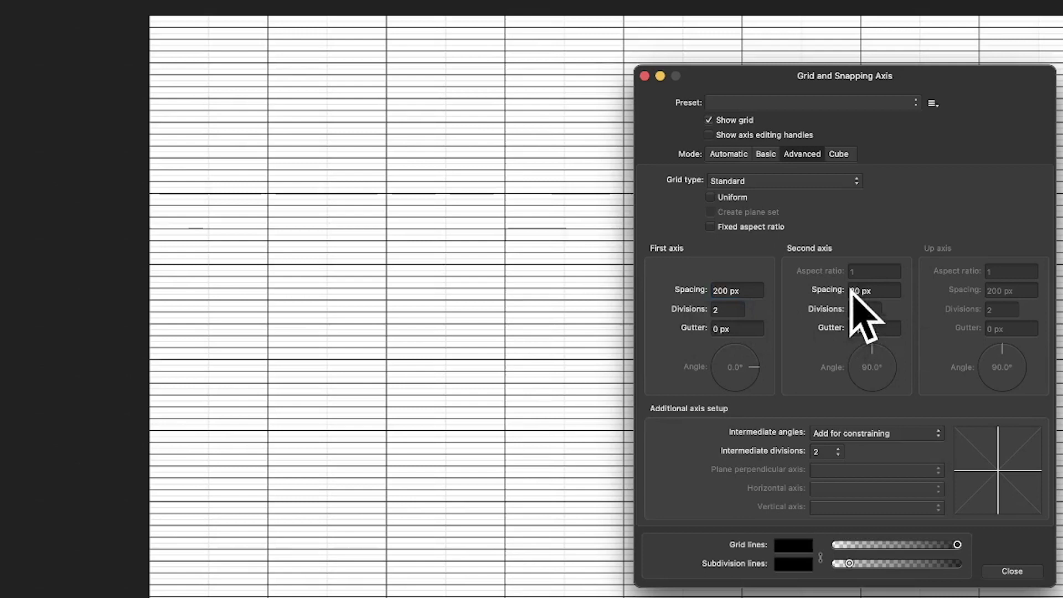
# Set the second axis to 200 px spacing and 10 divisions.
pyautogui.click(885, 290)
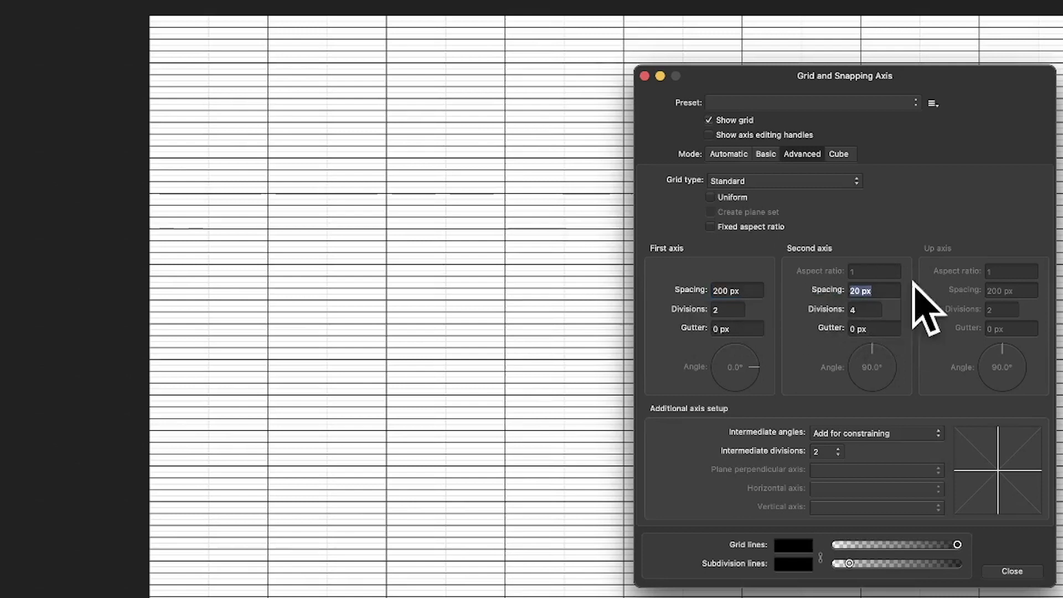
pyautogui.write('200')
pyautogui.press('Tab')
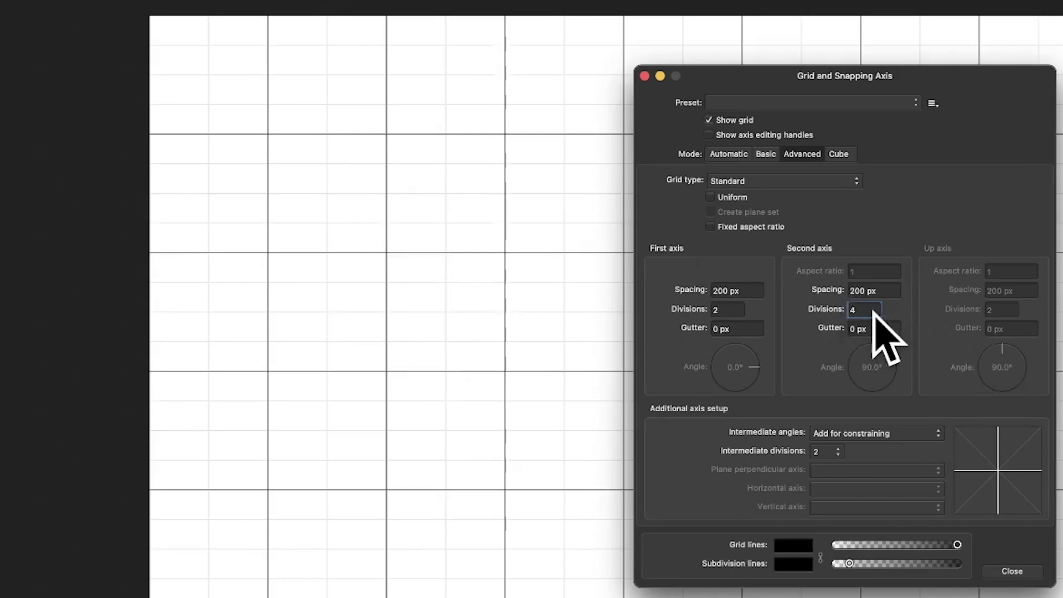
pyautogui.write('10')
pyautogui.press('Tab')
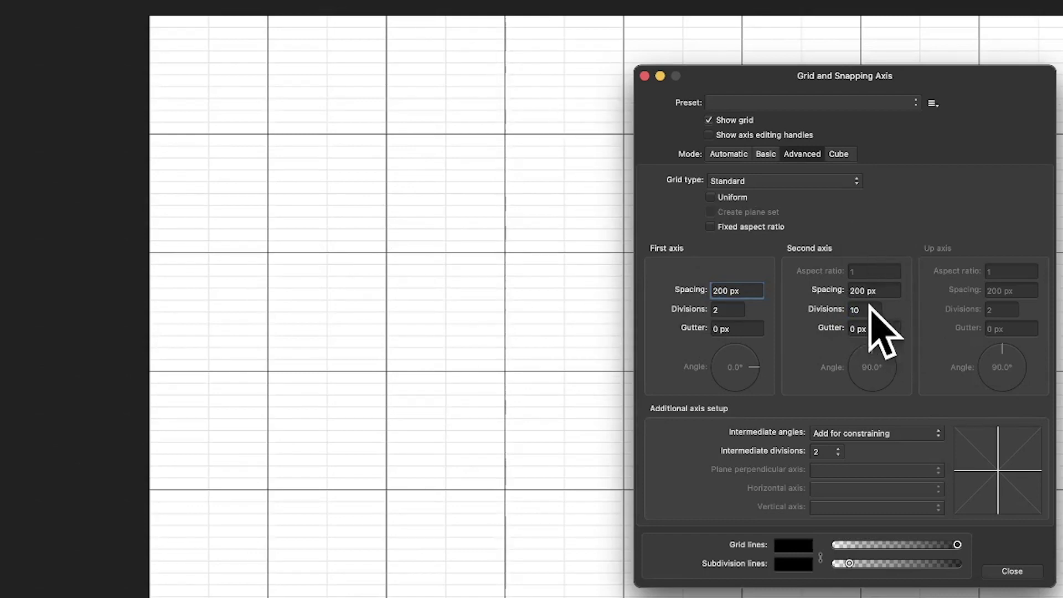
# Try a 30 px gutter on the first and second axes.
pyautogui.click(725, 328)
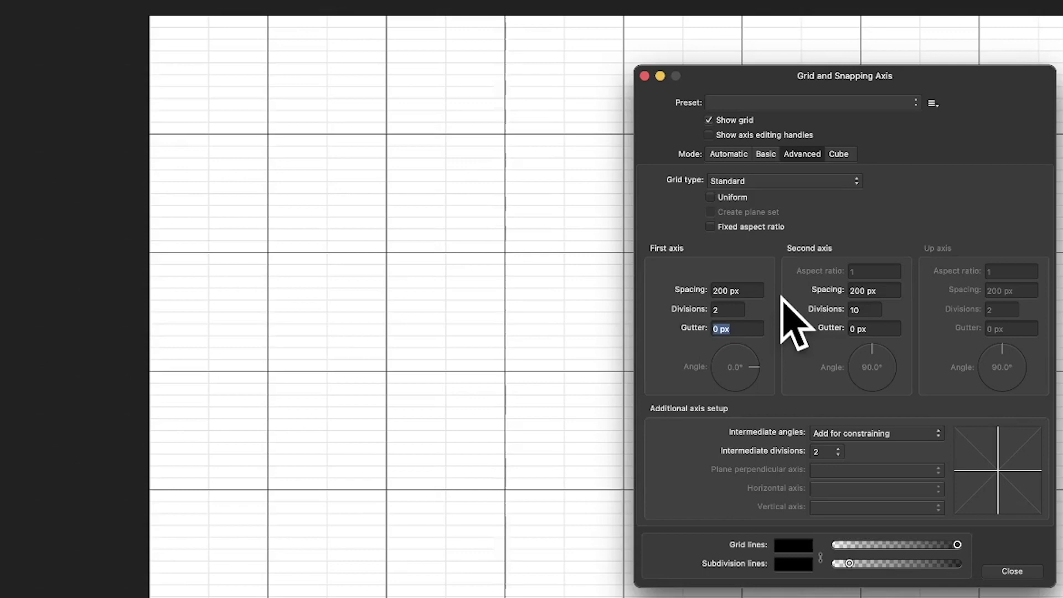
pyautogui.write('30')
pyautogui.press('Tab')
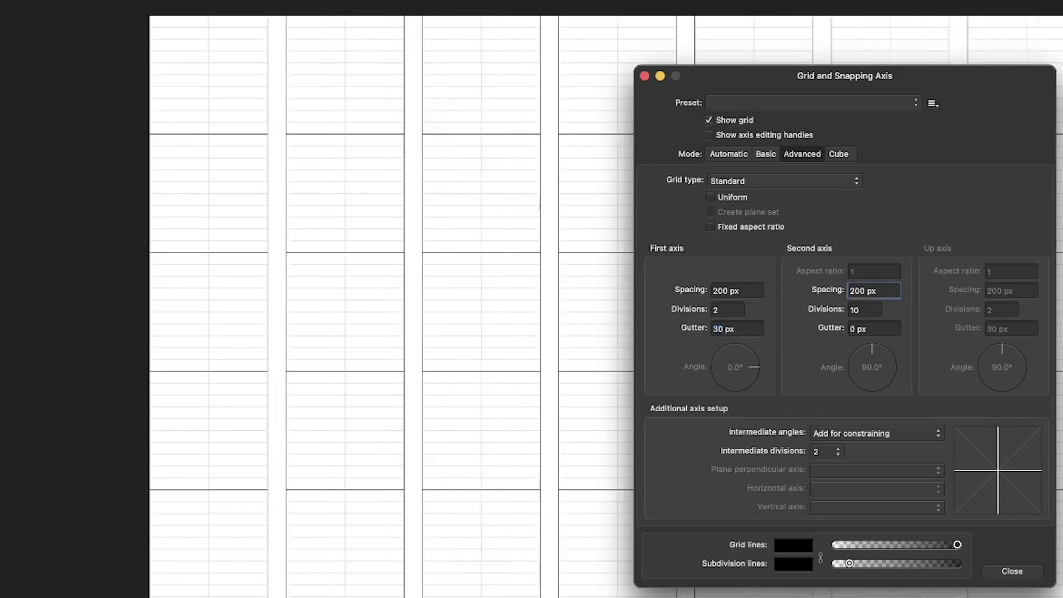
pyautogui.click(879, 329)
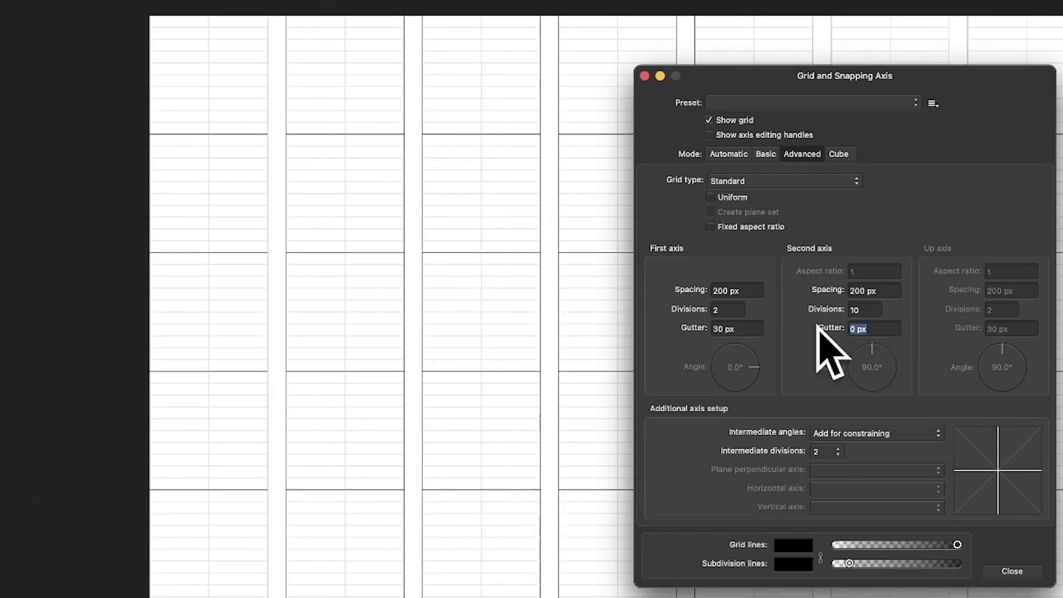
pyautogui.write('3')
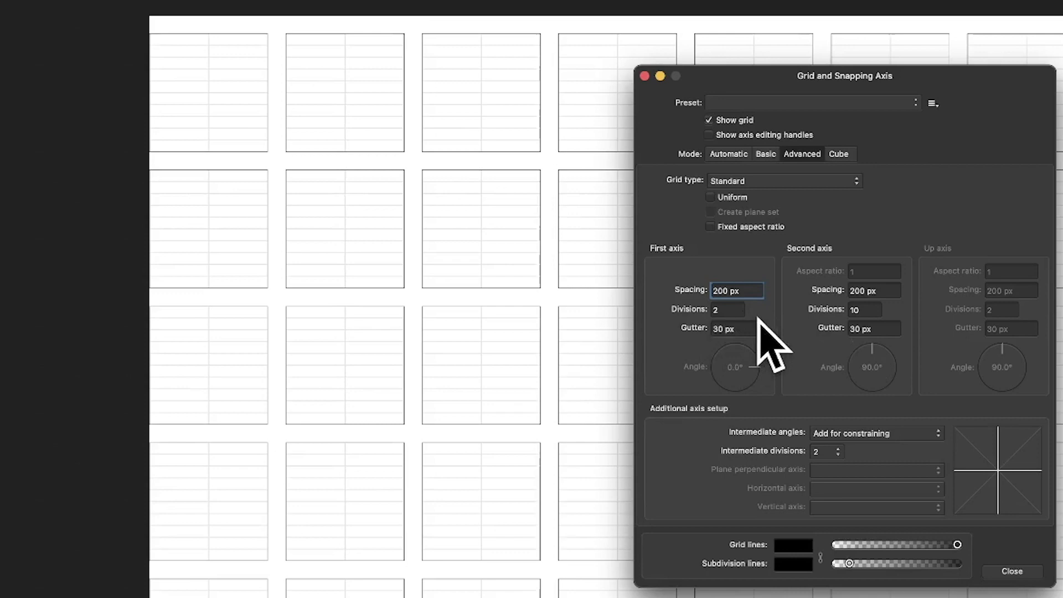
# Reset both axis gutters to 0 px.
pyautogui.click(743, 328)
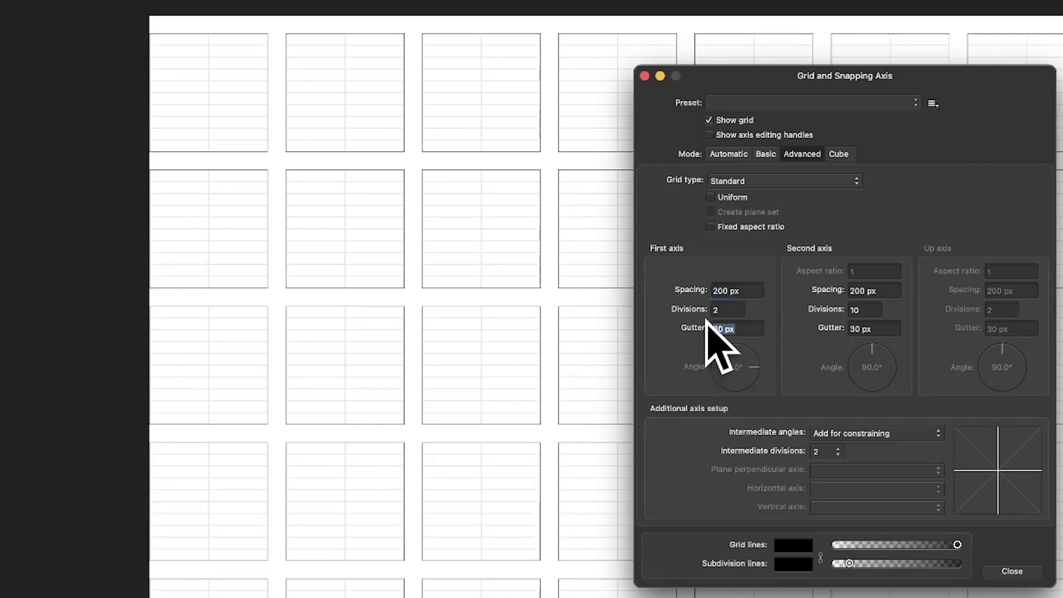
pyautogui.write('0')
pyautogui.press('Tab')
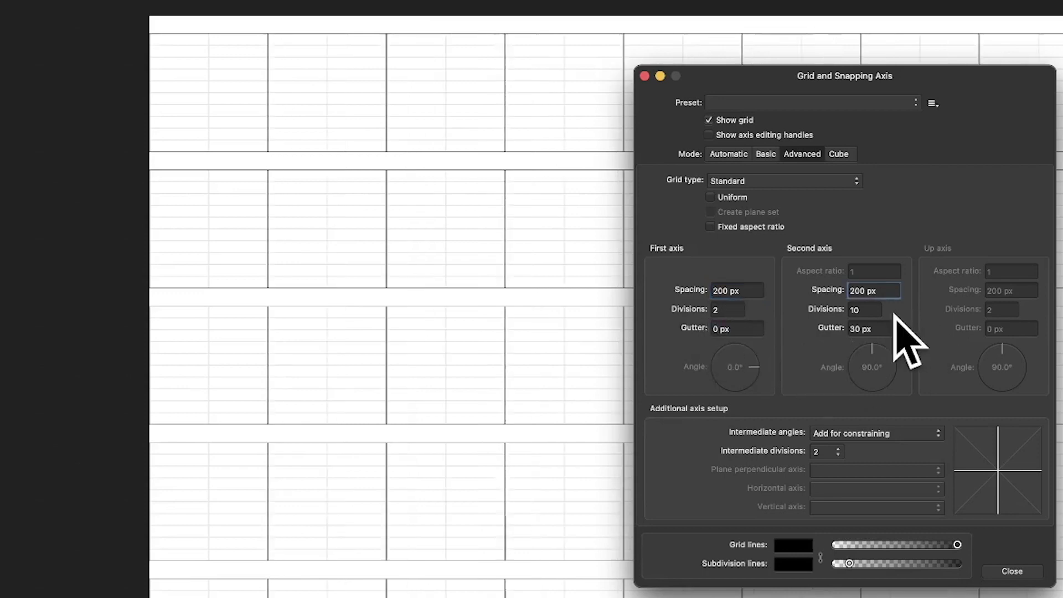
pyautogui.click(883, 327)
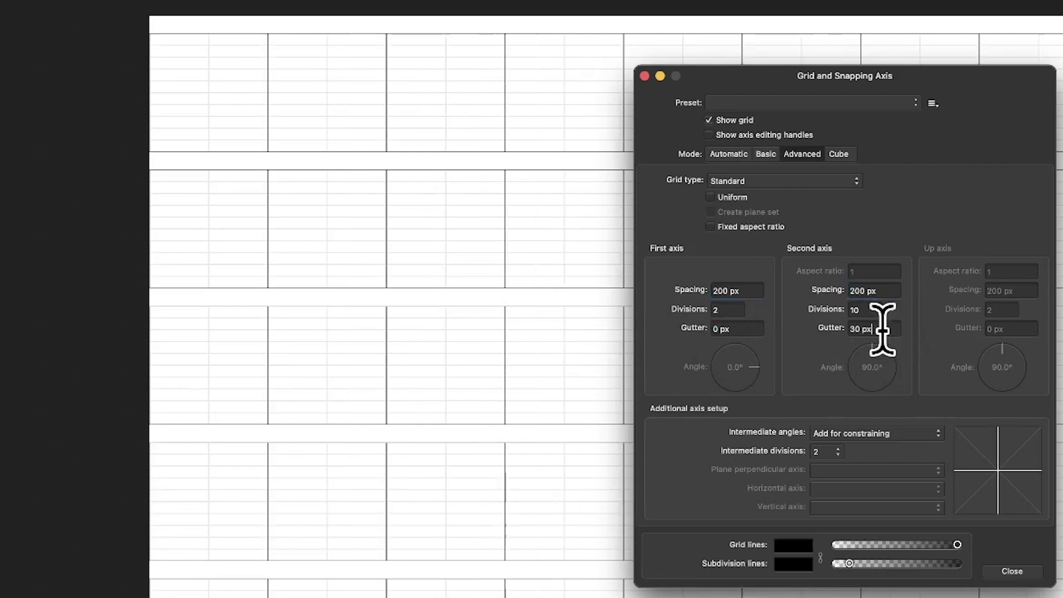
pyautogui.write('0')
pyautogui.press('Tab')
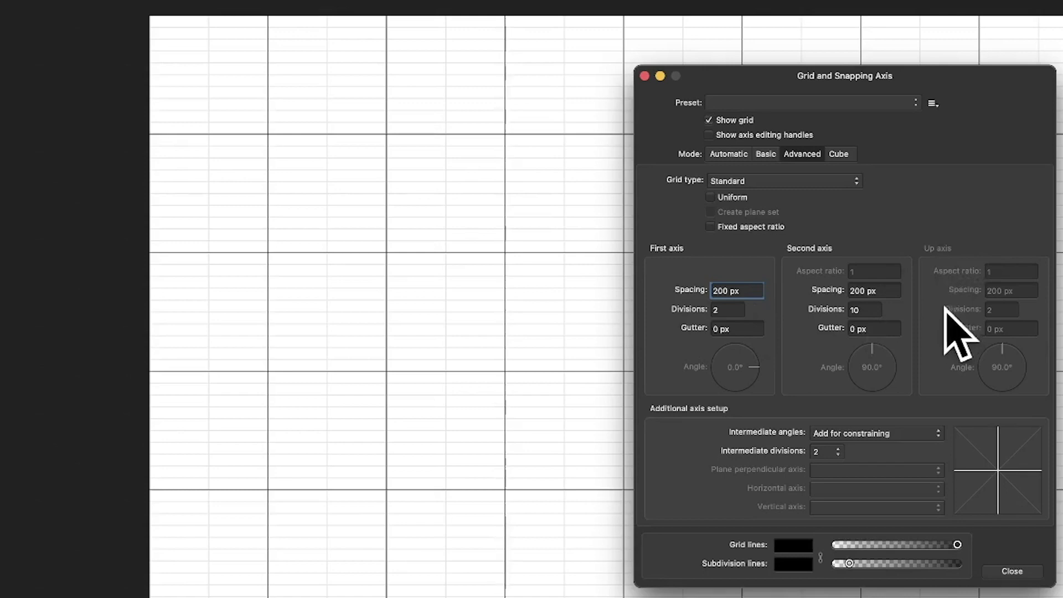
# Set both axes to 1 division, leaving plain 200 px squares.
pyautogui.doubleClick(864, 309)
pyautogui.write('1')
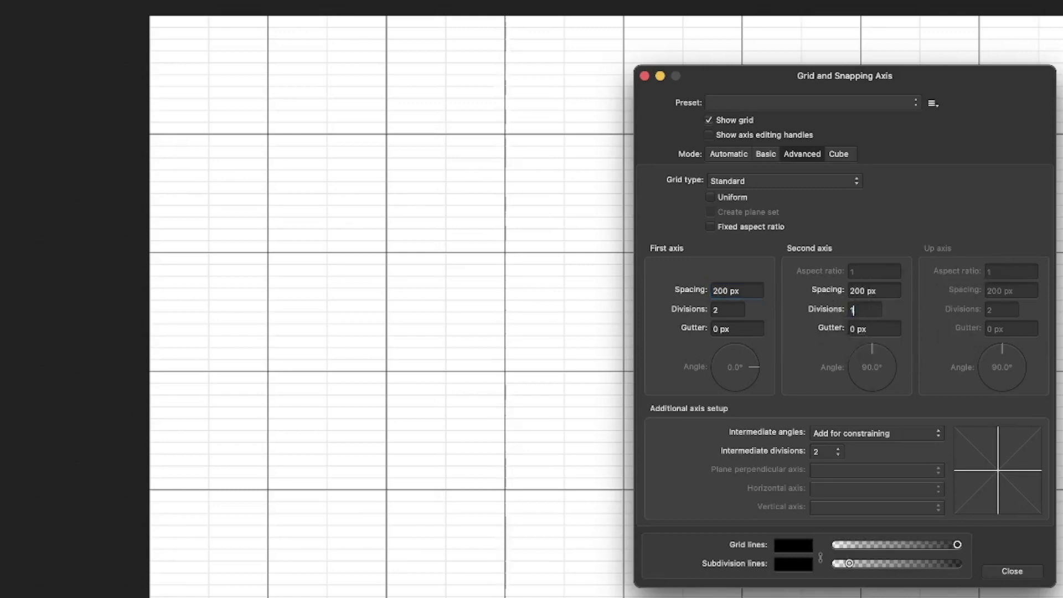
pyautogui.press('Return')
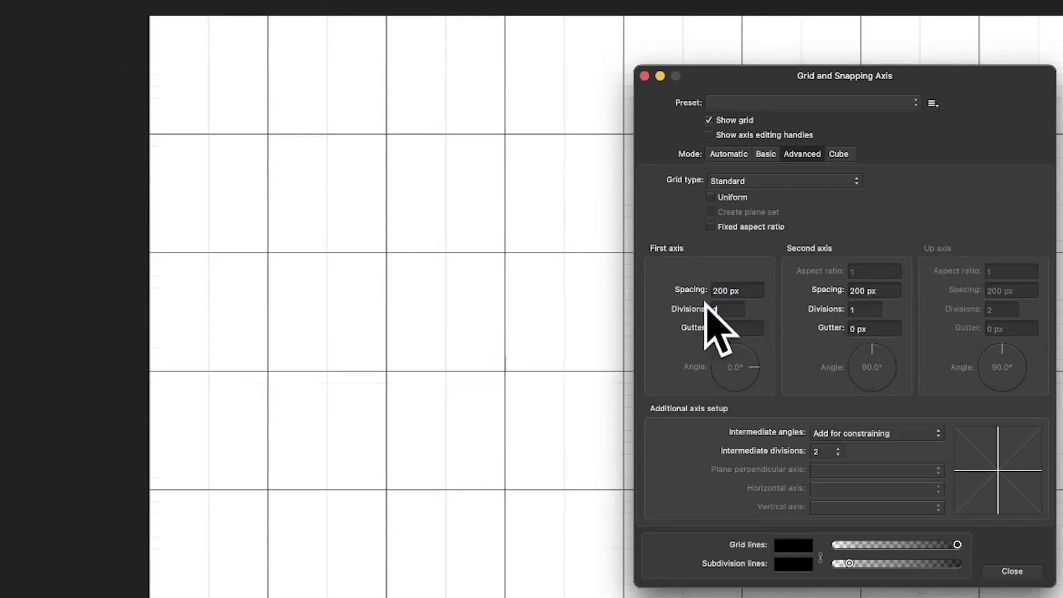
pyautogui.press('Tab')
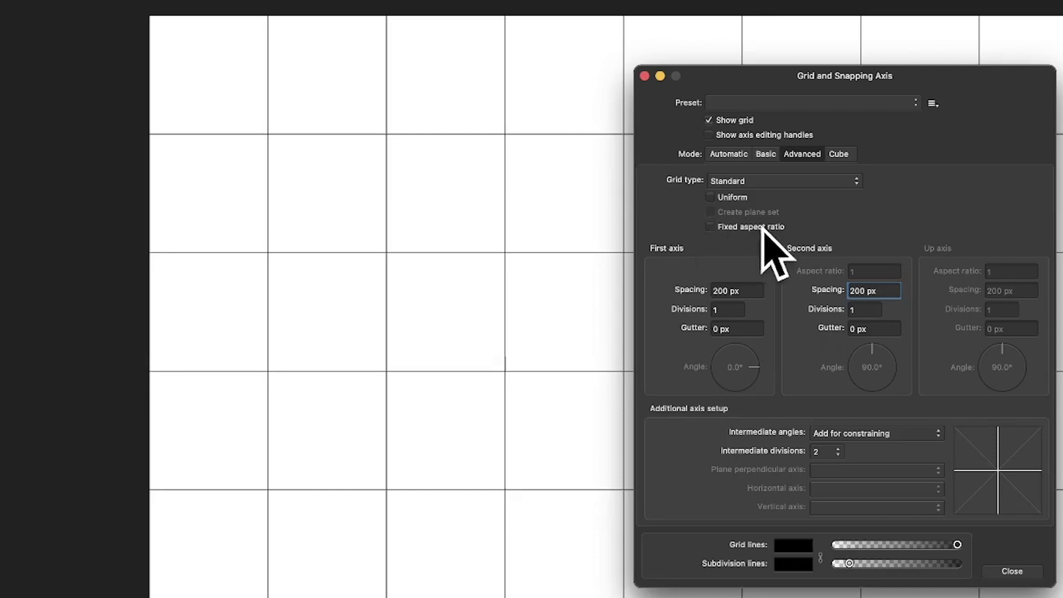
# Turn on Fixed aspect ratio and try ratios 2, 3, 0.5 and 0.1.
pyautogui.click(710, 227)
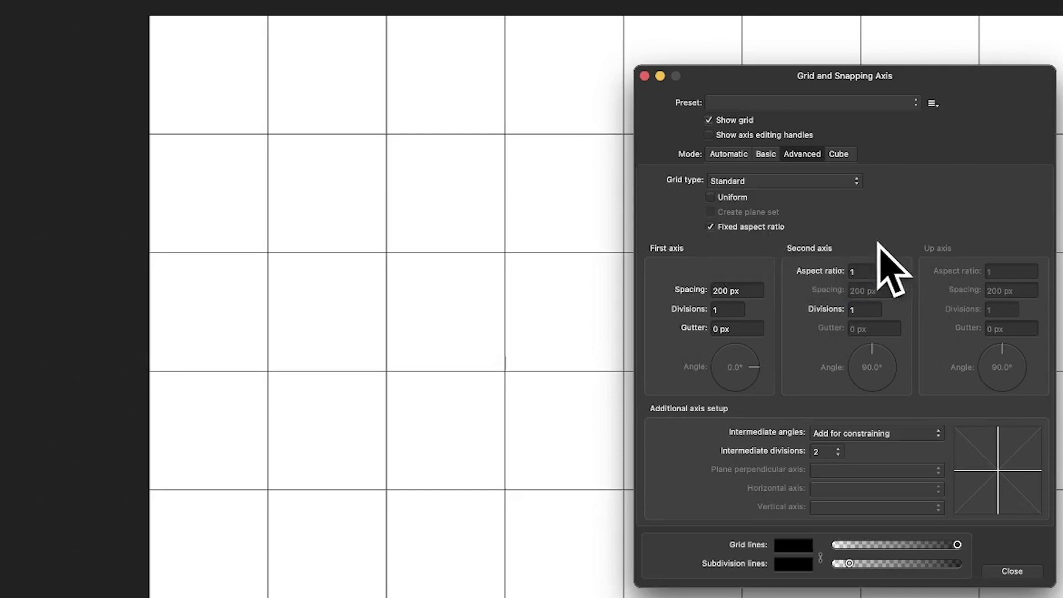
pyautogui.click(853, 272)
pyautogui.write('2')
pyautogui.press('Tab')
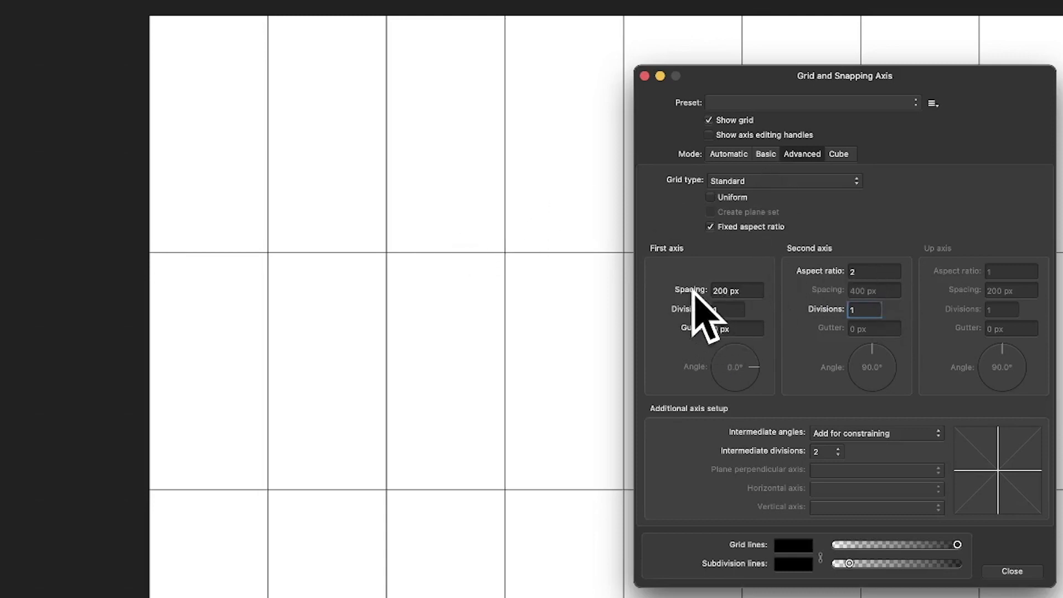
pyautogui.click(869, 271)
pyautogui.press('Tab')
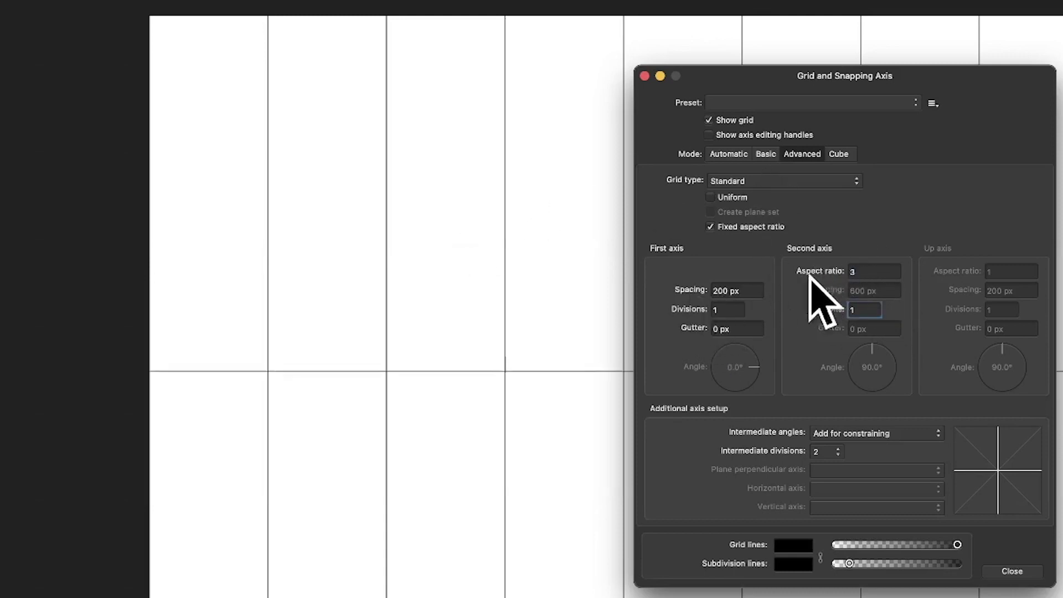
pyautogui.click(860, 271)
pyautogui.write('0.5')
pyautogui.press('Tab')
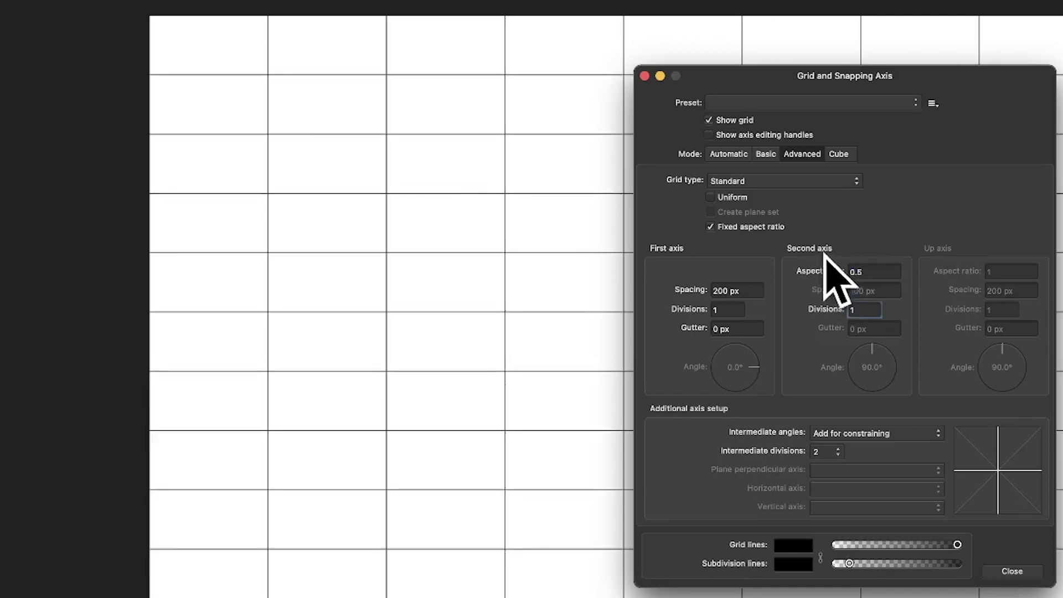
pyautogui.click(862, 270)
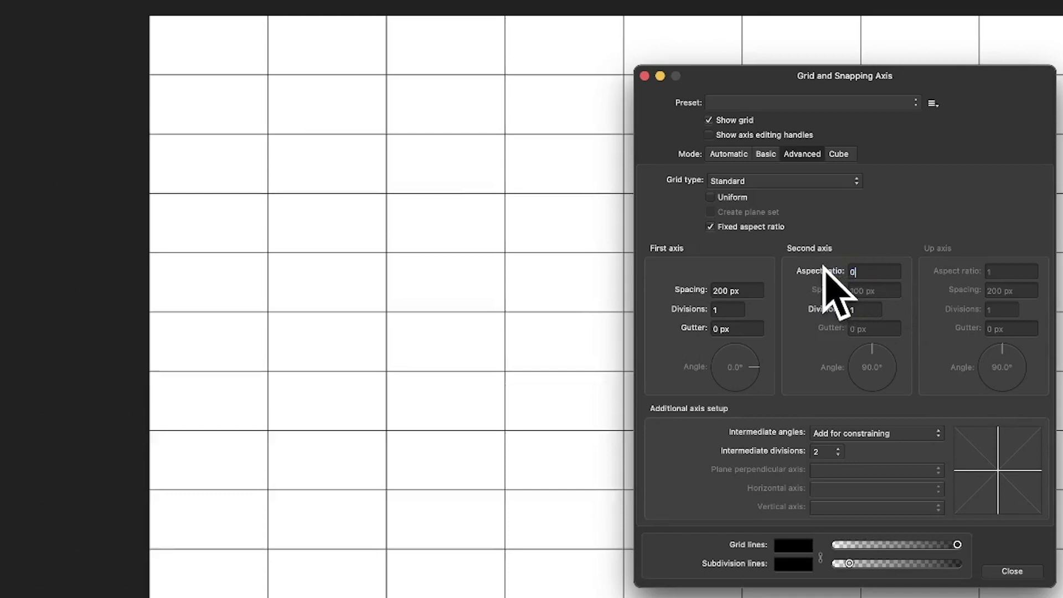
pyautogui.press('Return')
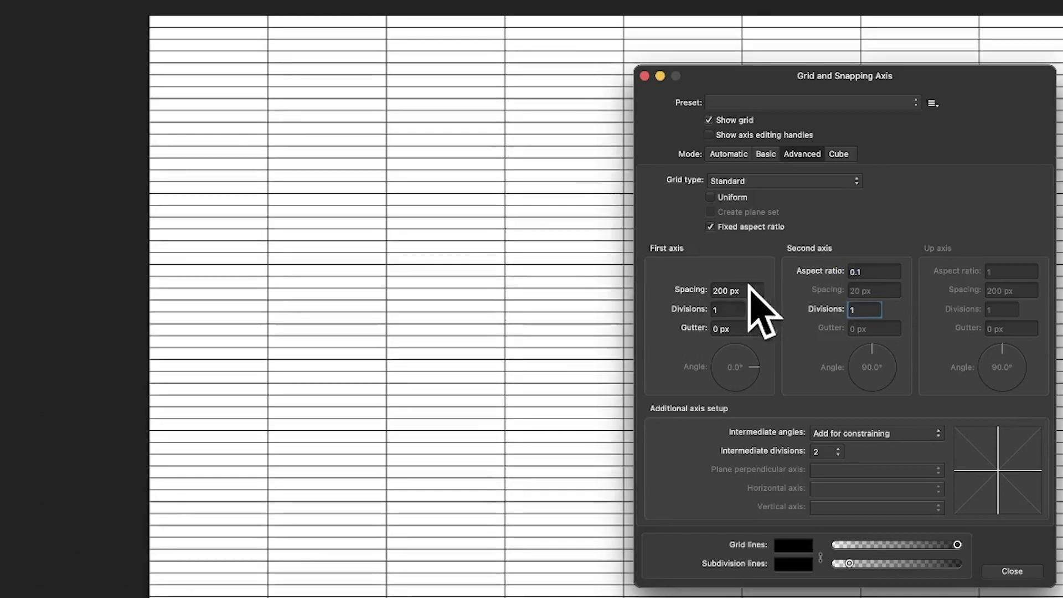
# Set first axis spacing to 300 px, reset the ratio to 1, and turn Fixed aspect ratio off.
pyautogui.click(750, 289)
pyautogui.press('Tab')
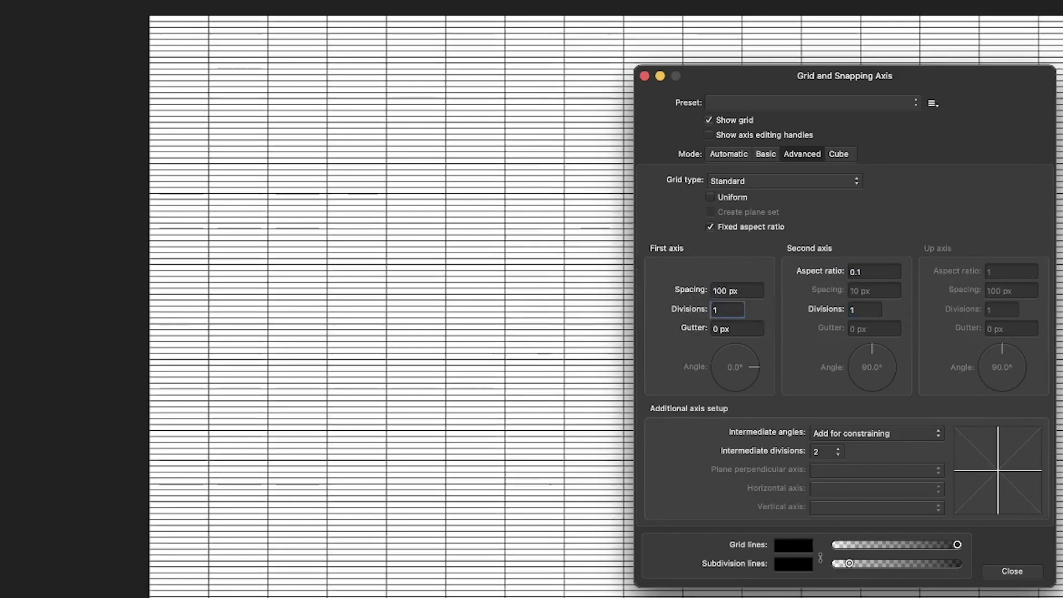
pyautogui.click(748, 291)
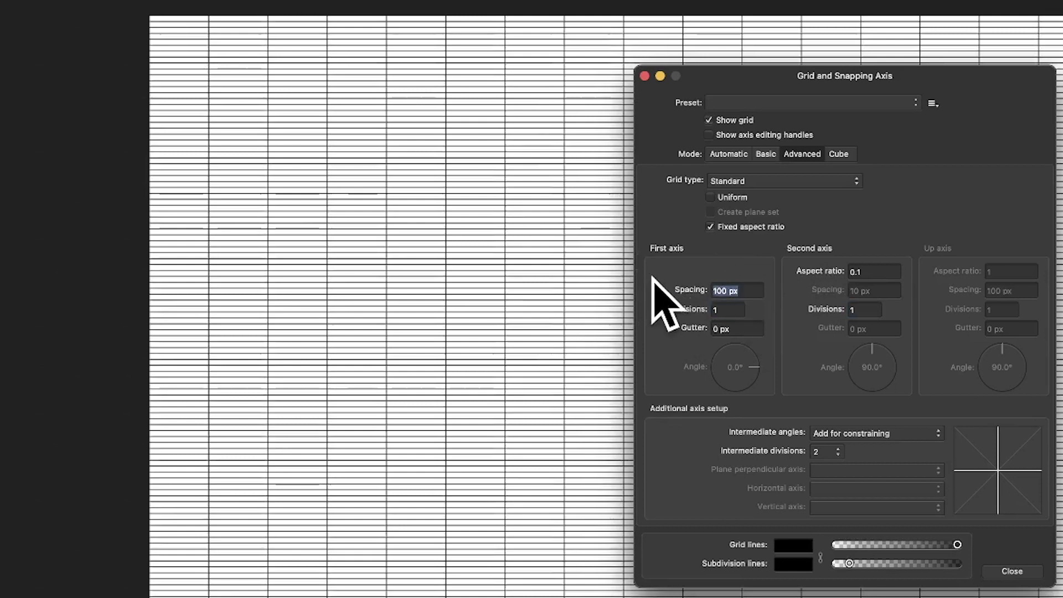
pyautogui.write('300')
pyautogui.press('Tab')
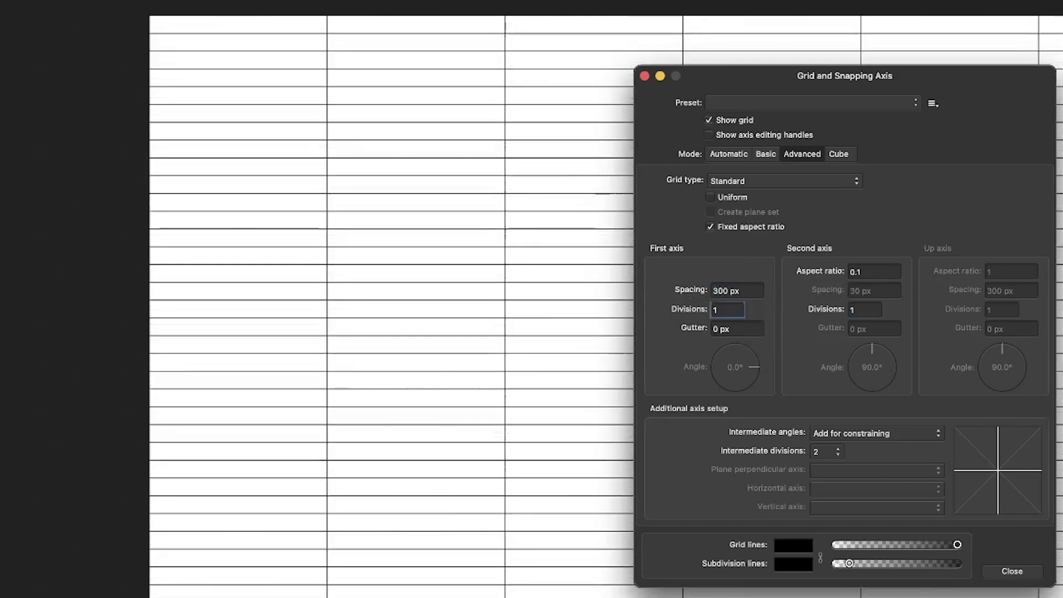
pyautogui.click(875, 271)
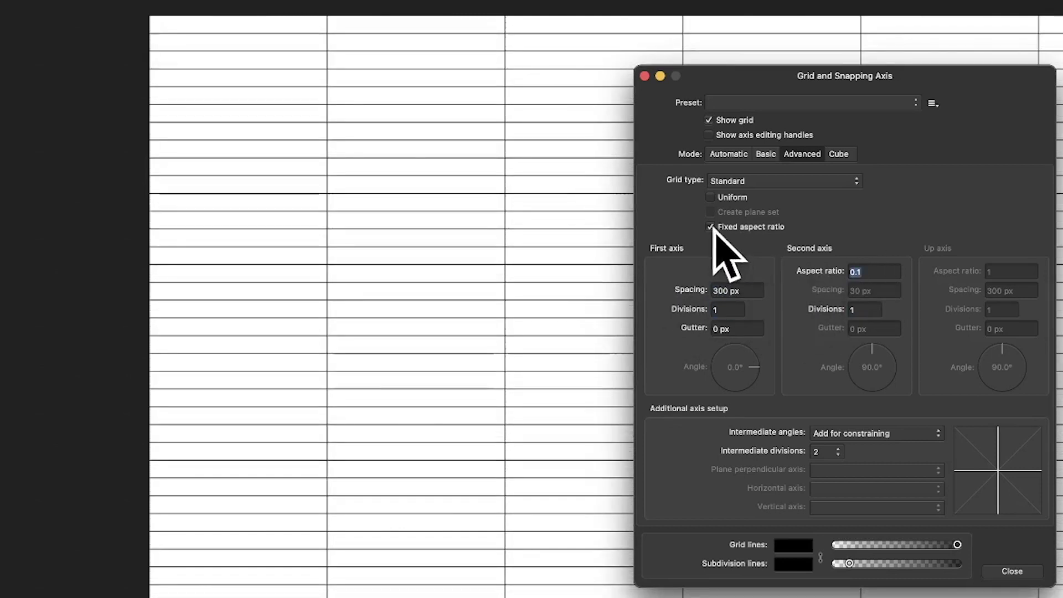
pyautogui.write('1')
pyautogui.press('Tab')
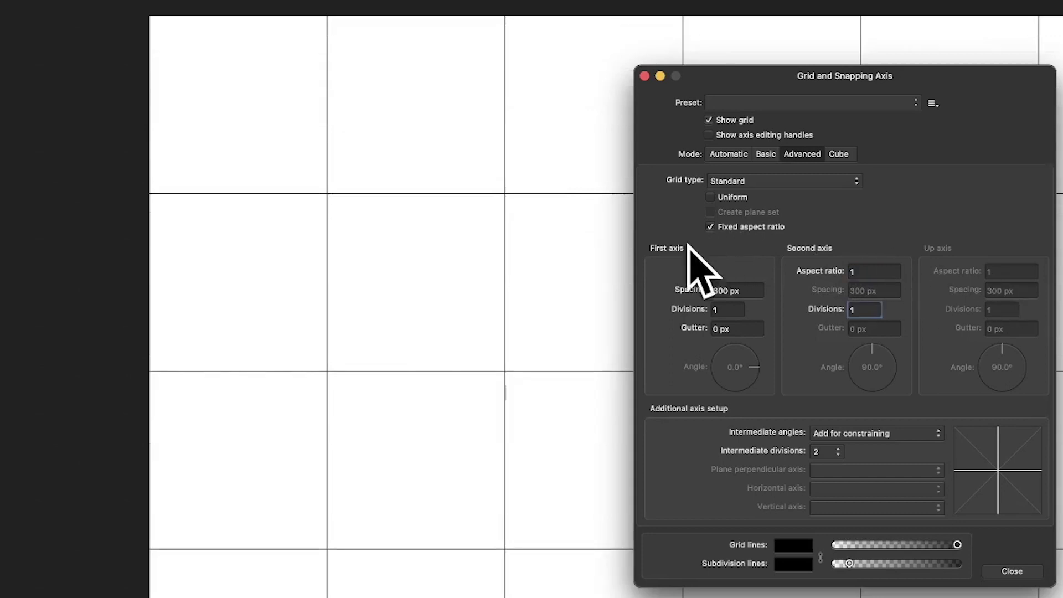
pyautogui.click(711, 227)
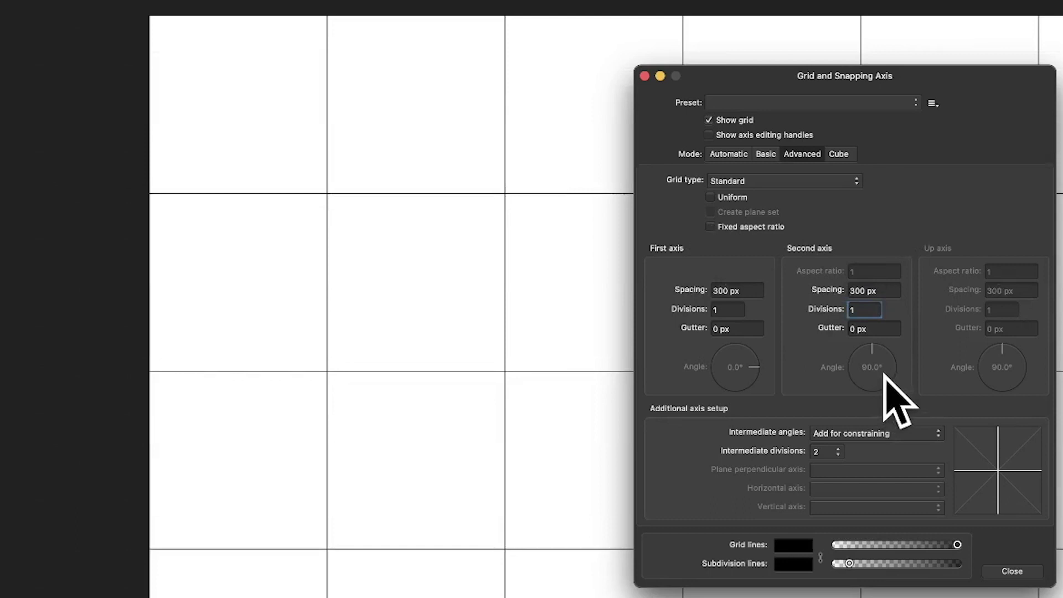
# Make the grid Isometric with a 20 px gutter, briefly toggling to Standard and back.
pyautogui.click(749, 181)
pyautogui.click(748, 206)
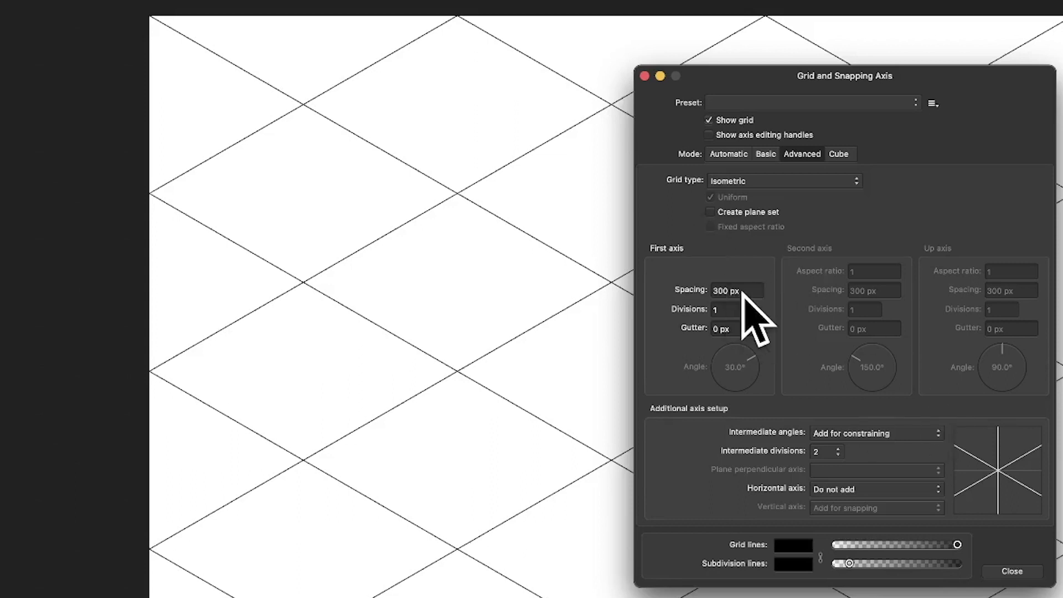
pyautogui.click(748, 328)
pyautogui.write('20')
pyautogui.press('Tab')
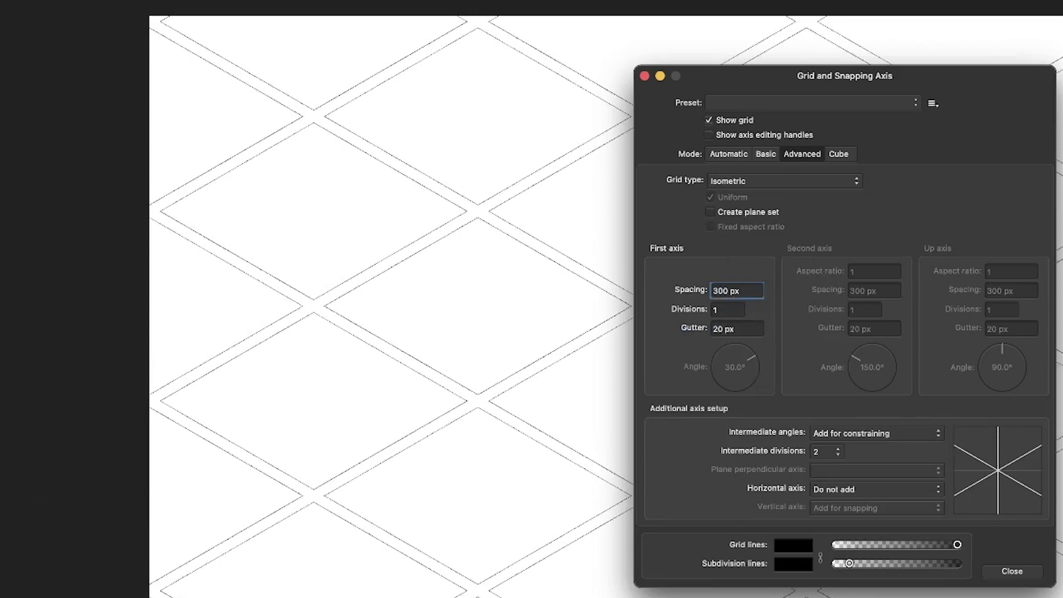
pyautogui.click(752, 179)
pyautogui.click(752, 158)
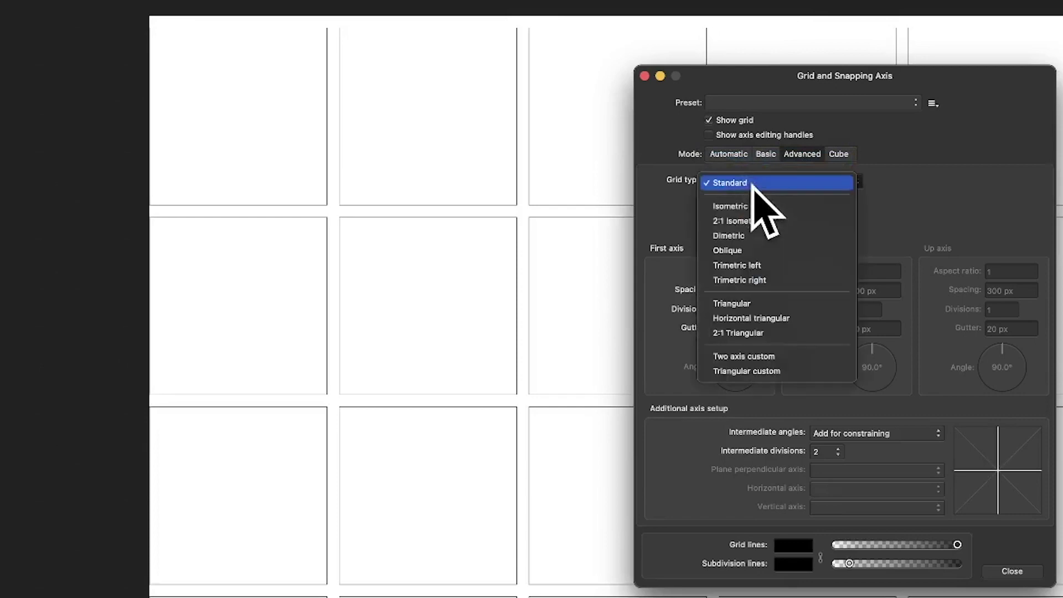
pyautogui.click(750, 181)
pyautogui.click(731, 206)
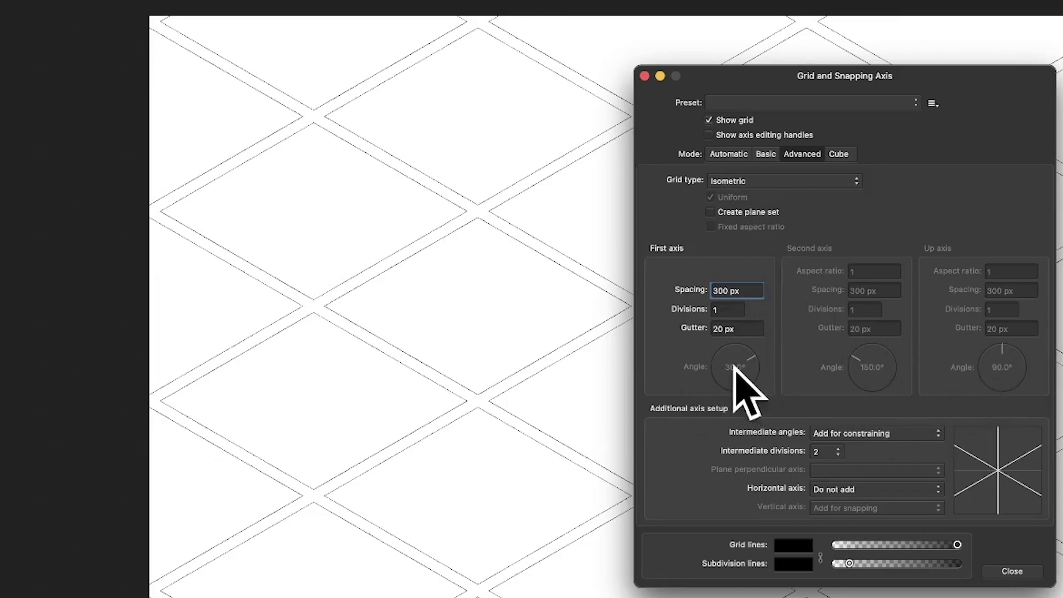
# Preview the grid as 2:1 Isometric, Dimetric and Trimetric right.
pyautogui.click(751, 183)
pyautogui.click(752, 197)
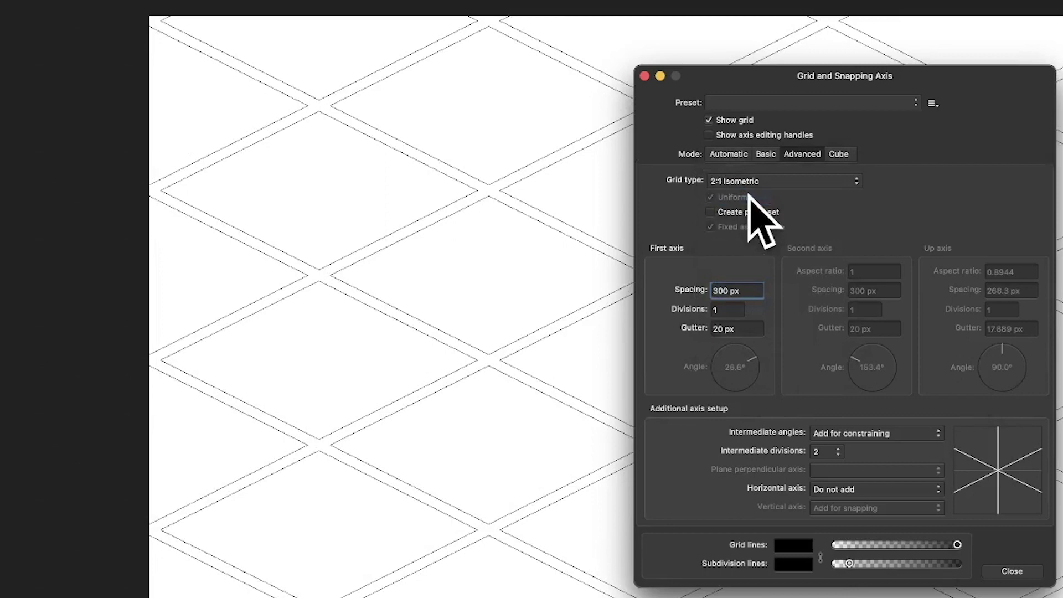
pyautogui.click(753, 184)
pyautogui.click(753, 198)
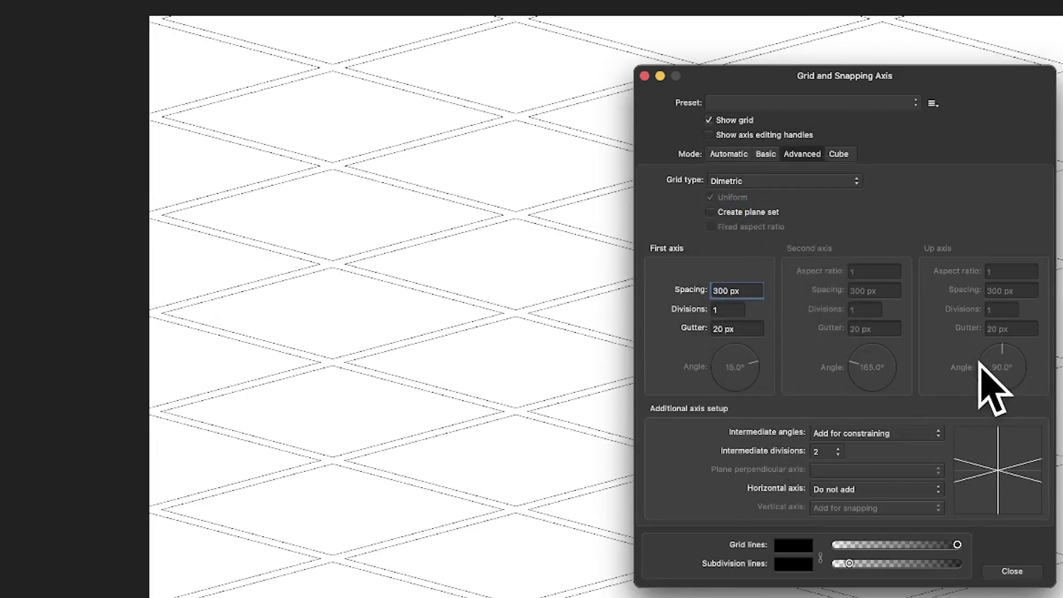
pyautogui.click(757, 182)
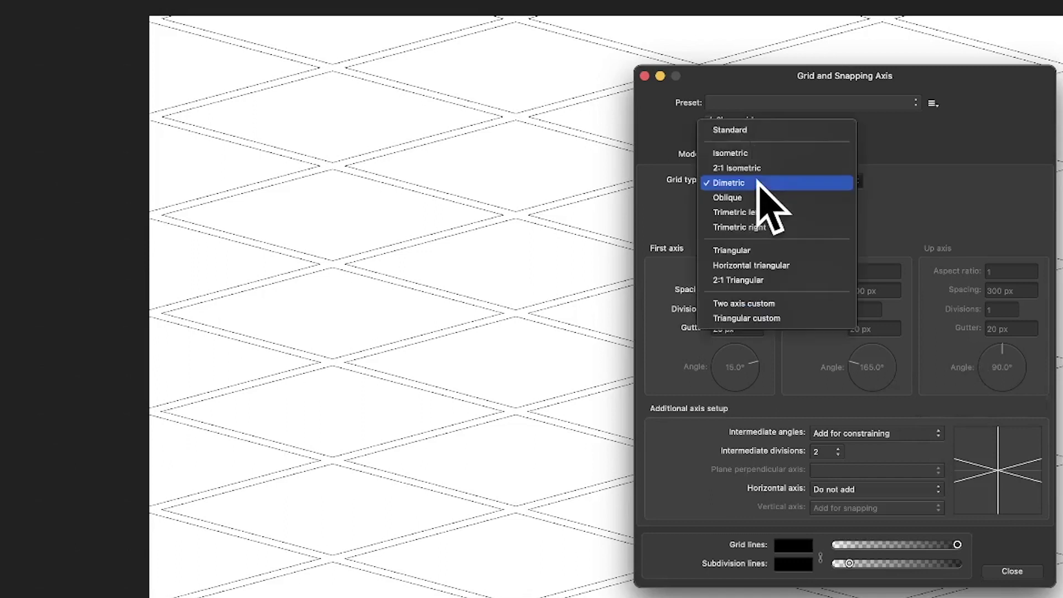
pyautogui.click(756, 228)
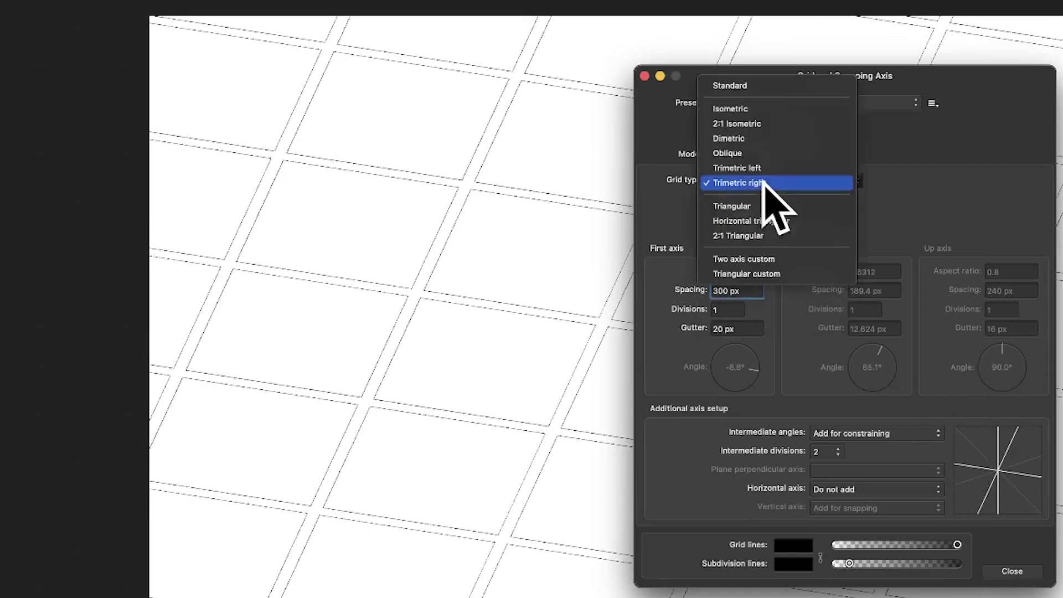
# Set the Grid type to Triangular, then to Horizontal triangular.
pyautogui.click(755, 207)
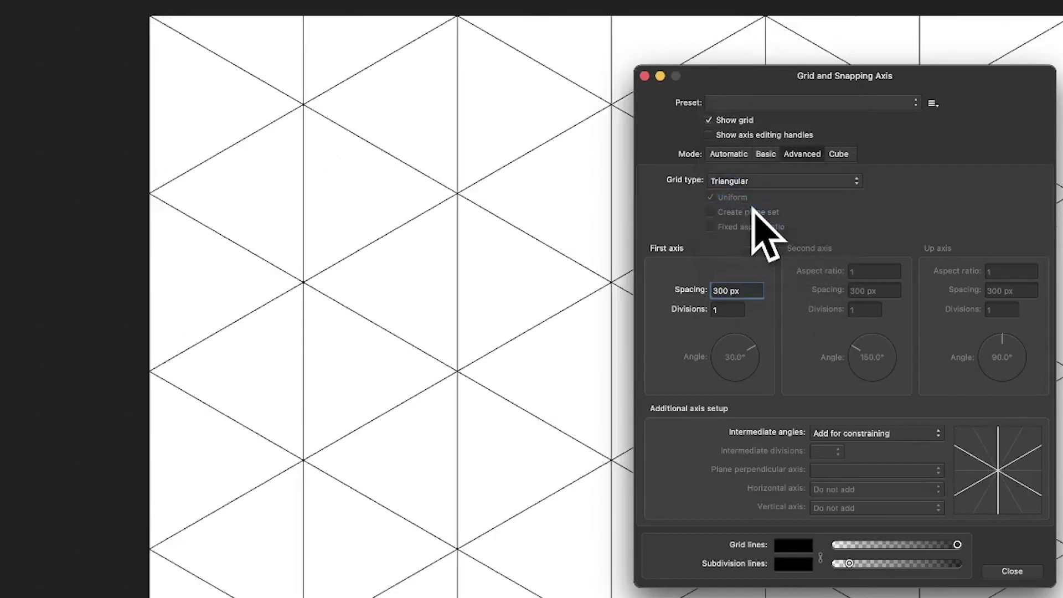
pyautogui.click(742, 183)
pyautogui.click(749, 197)
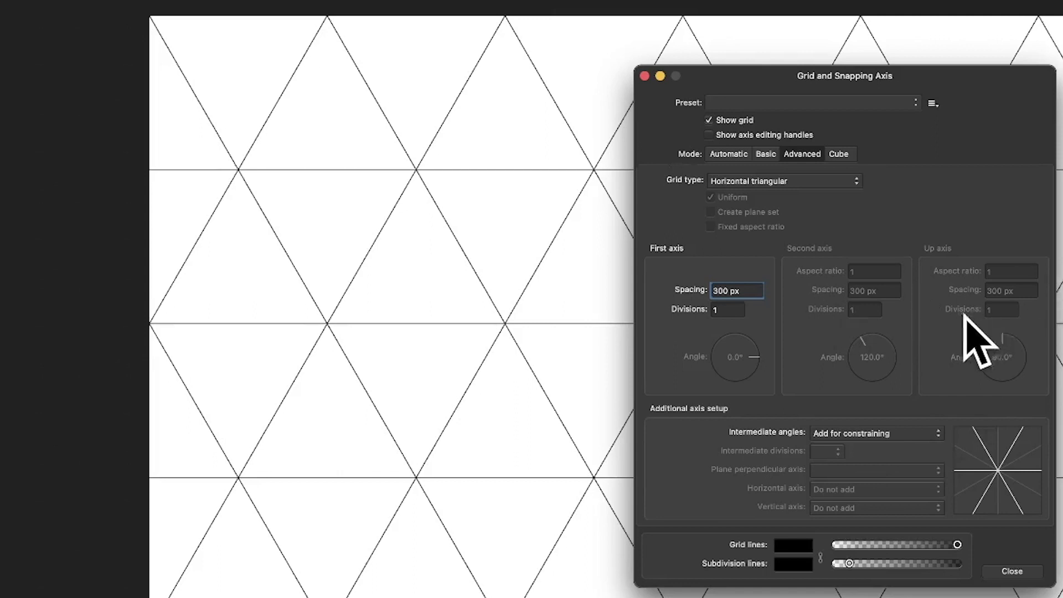
pyautogui.click(755, 183)
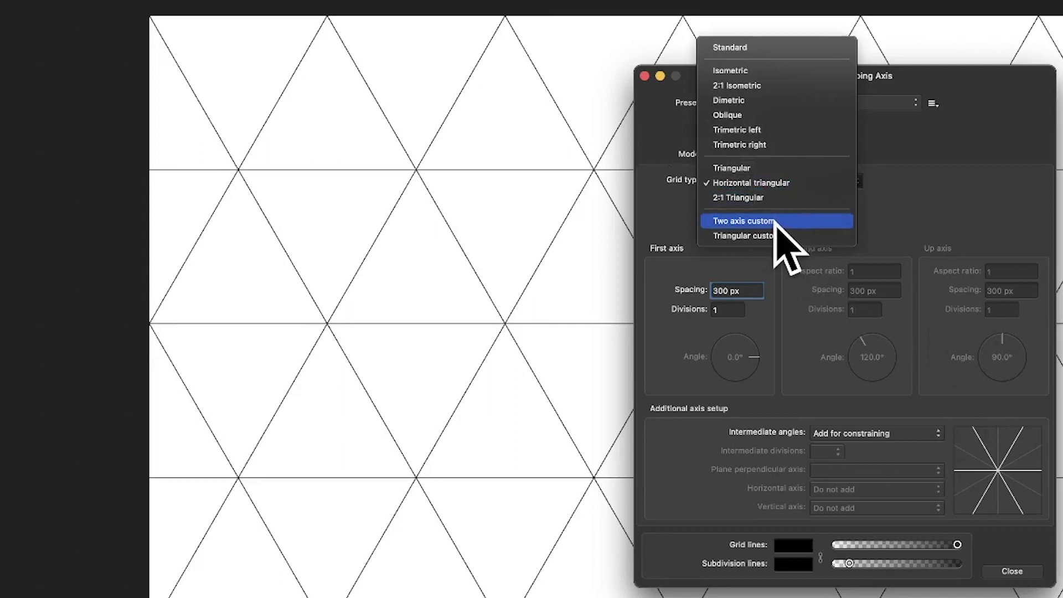
# Switch the grid to Two axis custom with axis angles of 135° and -135°.
pyautogui.click(776, 221)
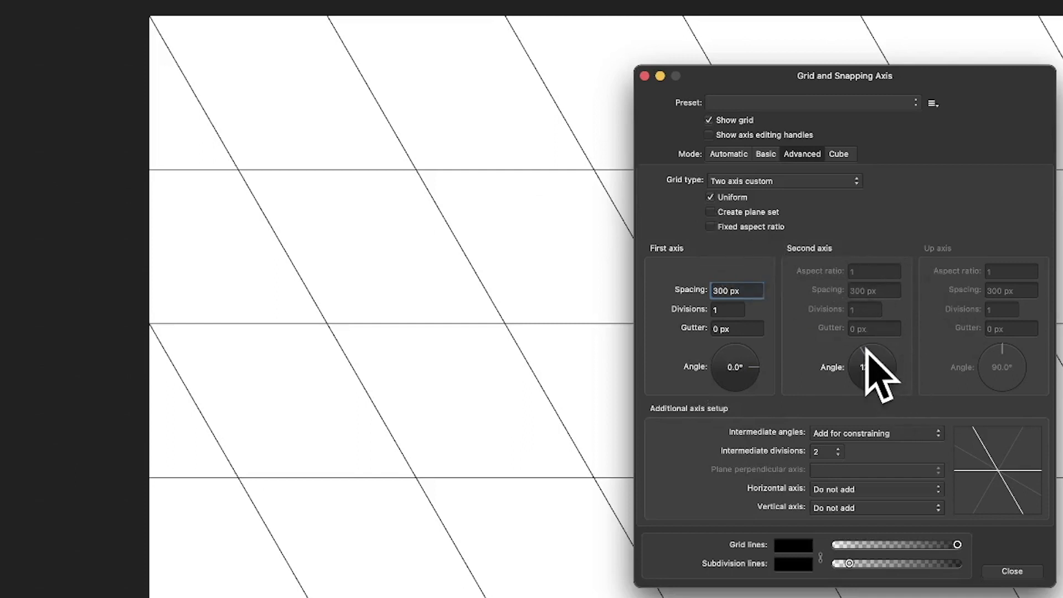
pyautogui.moveTo(865, 349); pyautogui.dragTo(890, 349)
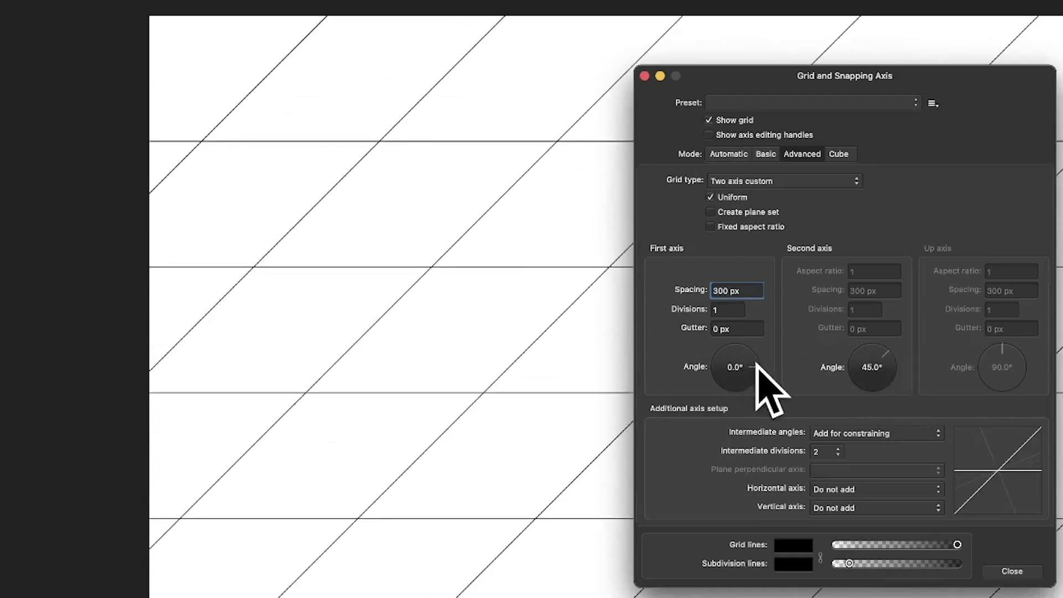
pyautogui.moveTo(757, 368); pyautogui.dragTo(756, 374)
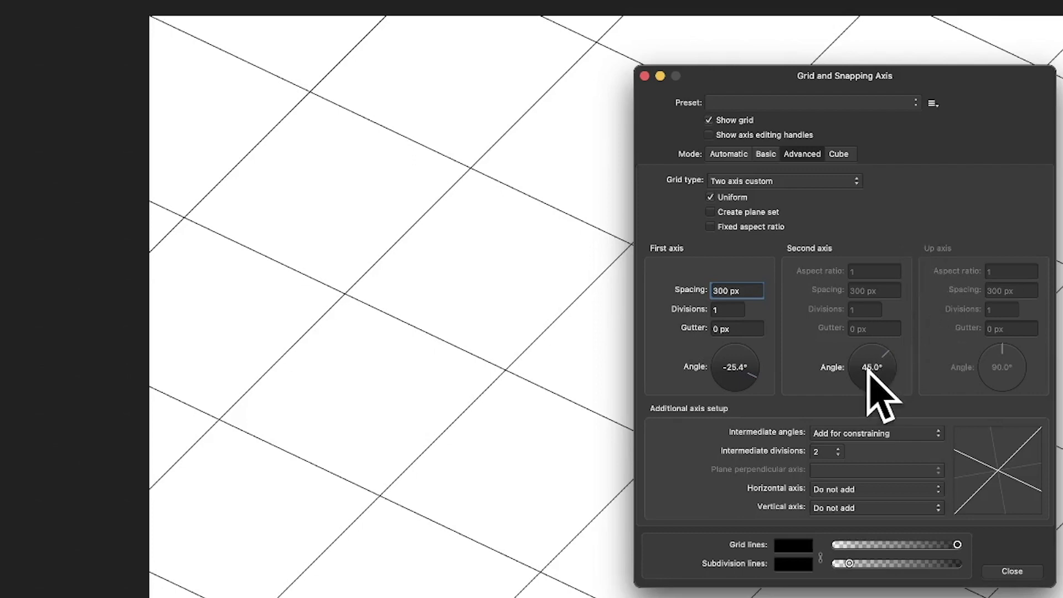
pyautogui.moveTo(871, 367); pyautogui.dragTo(869, 365)
pyautogui.moveTo(744, 364); pyautogui.dragTo(738, 368)
pyautogui.doubleClick(734, 367)
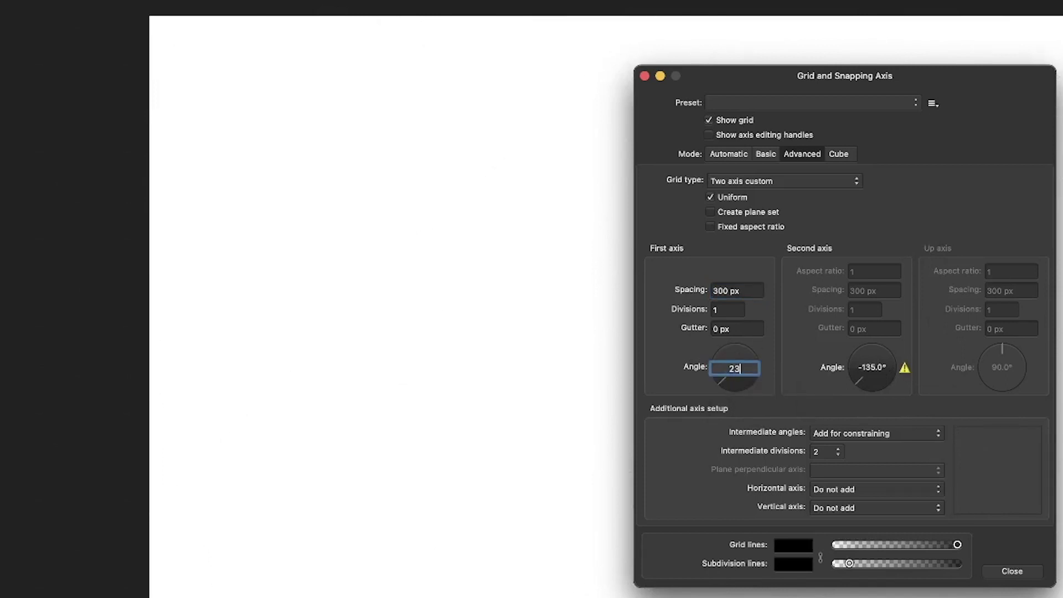
pyautogui.press('Return')
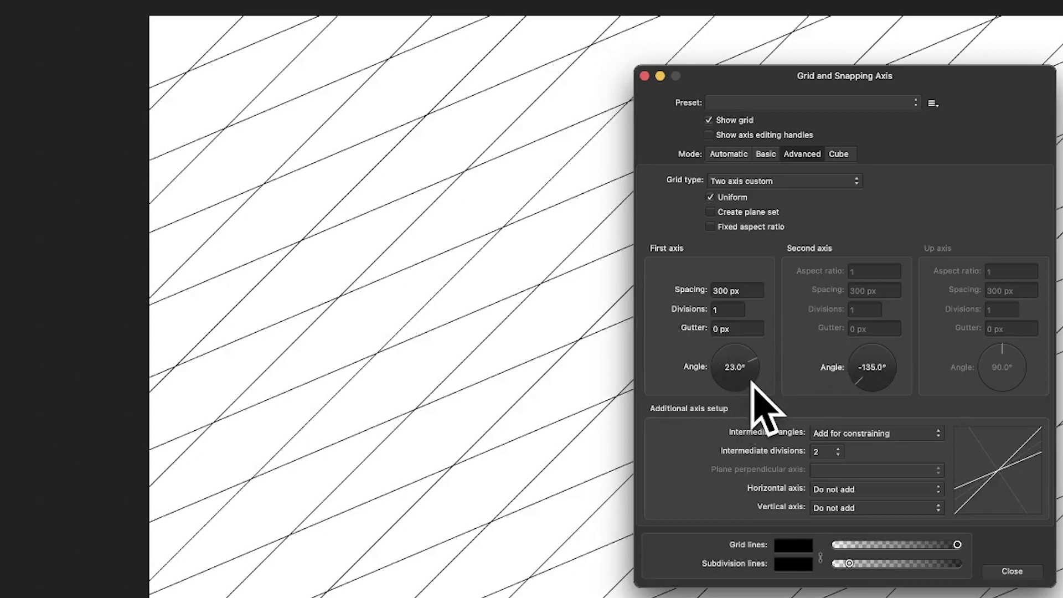
pyautogui.moveTo(751, 360); pyautogui.dragTo(721, 353)
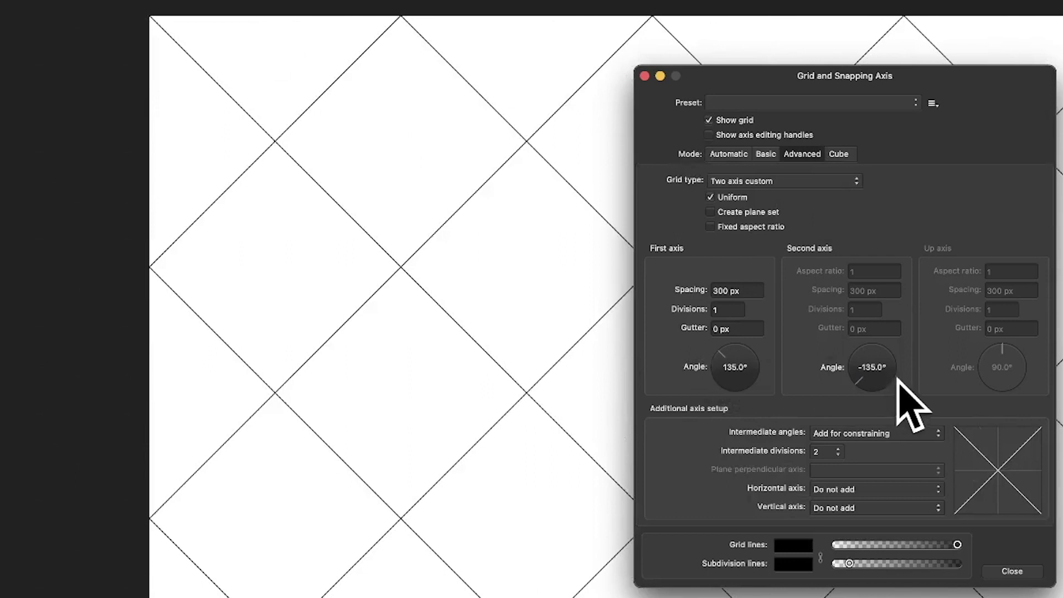
# Change the grid type to Triangular custom and rotate the second axis to -180°.
pyautogui.click(736, 176)
pyautogui.click(775, 199)
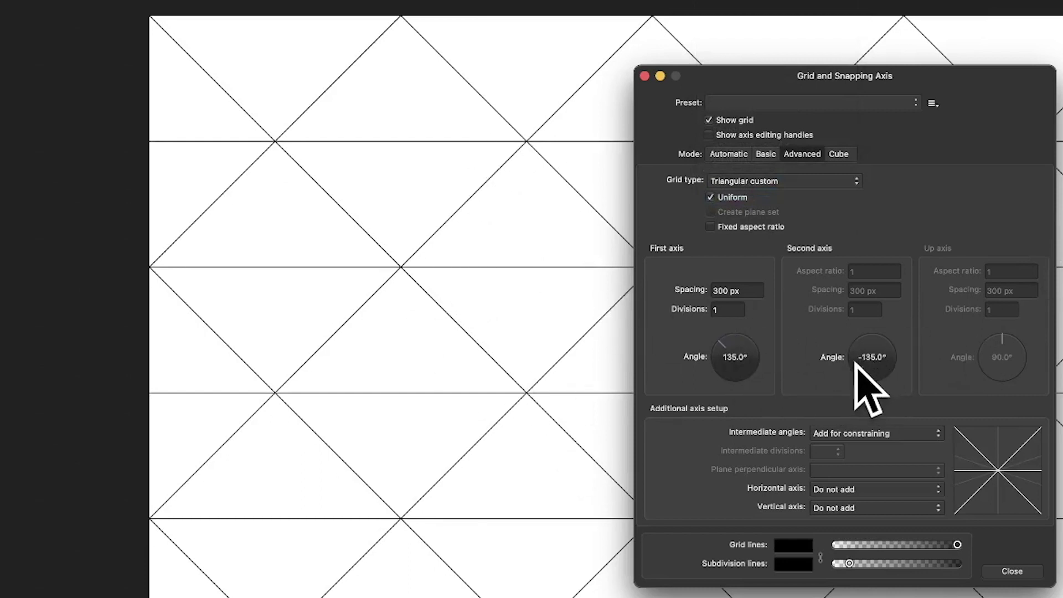
pyautogui.moveTo(856, 363); pyautogui.dragTo(856, 334)
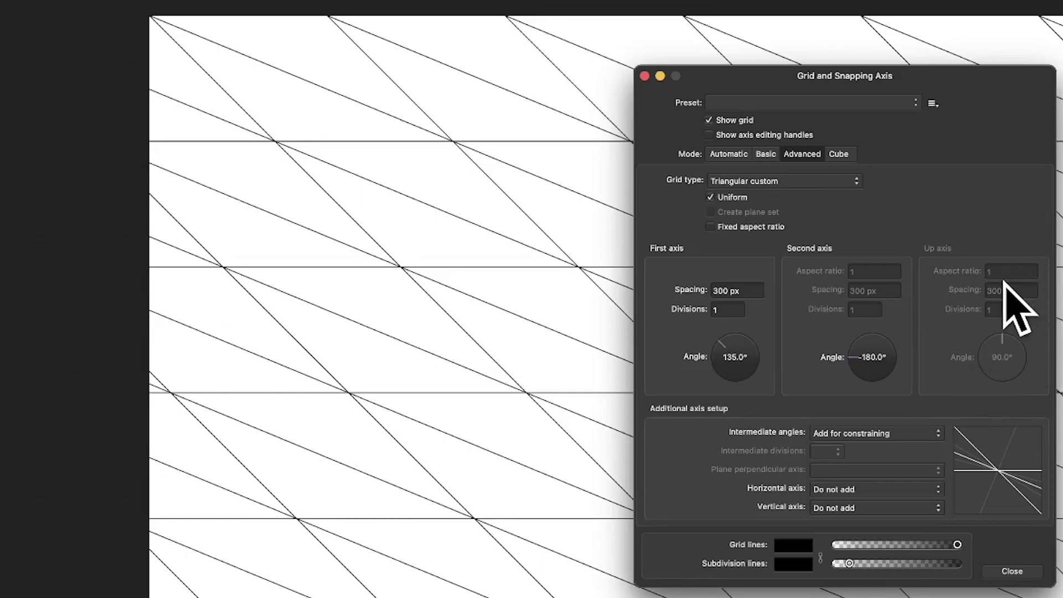
pyautogui.click(737, 181)
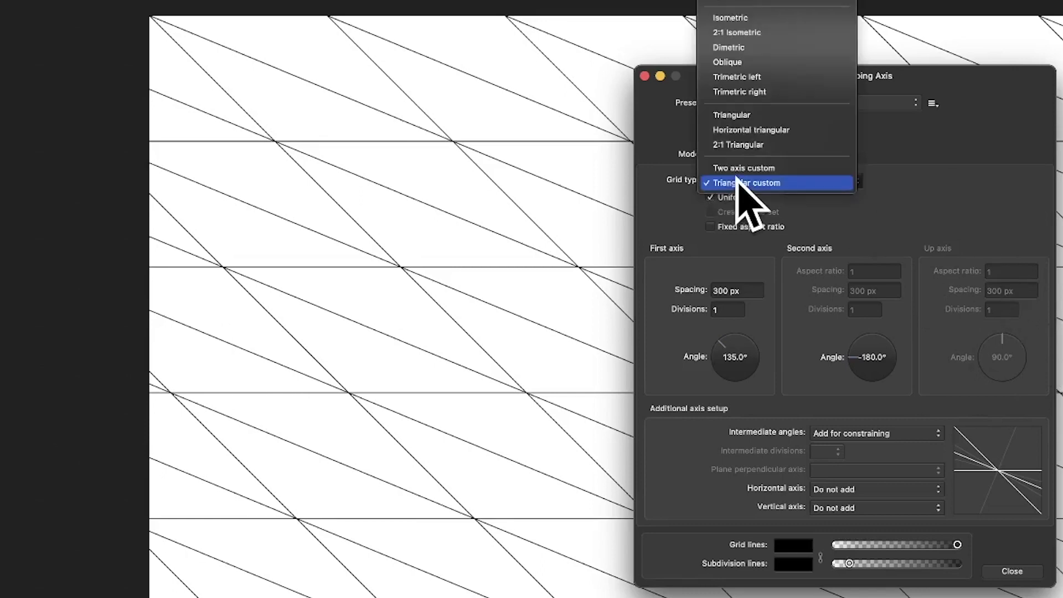
# Return to Horizontal triangular, with intermediate angles set to Add for constraining.
pyautogui.click(737, 132)
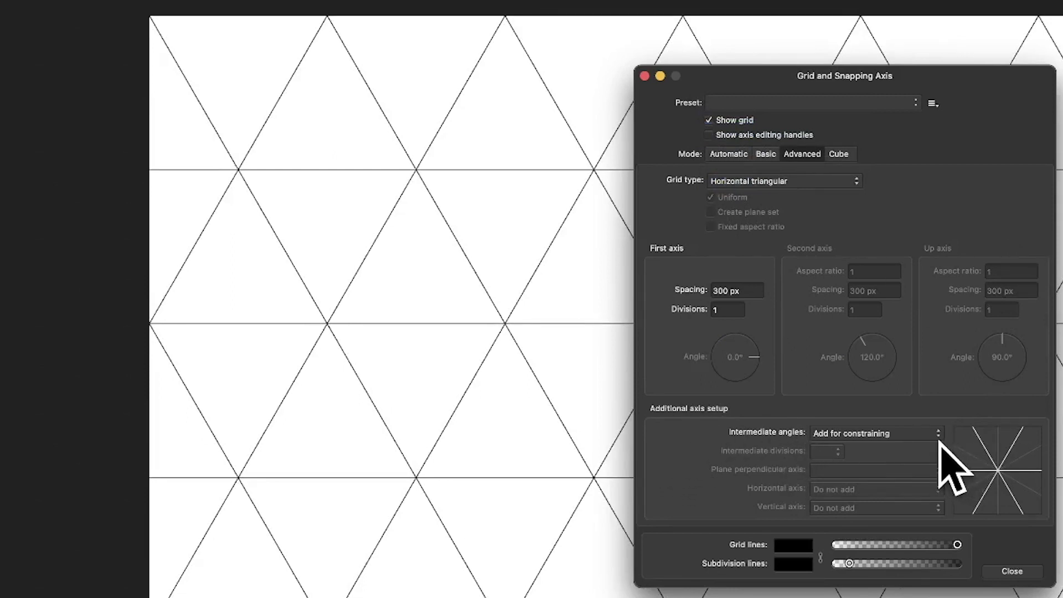
pyautogui.click(859, 435)
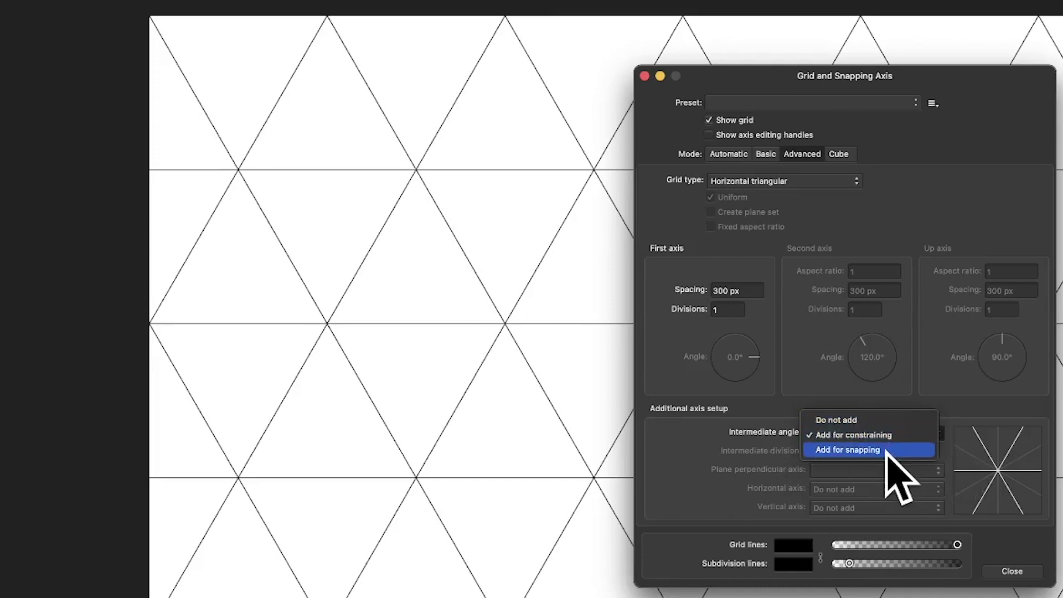
pyautogui.click(886, 451)
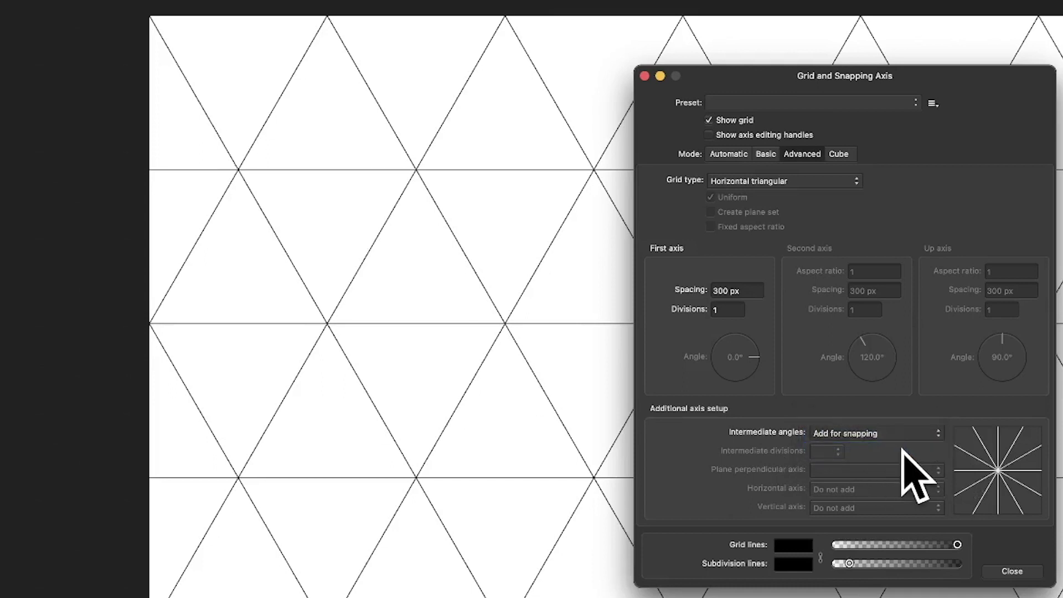
pyautogui.click(836, 435)
pyautogui.click(852, 421)
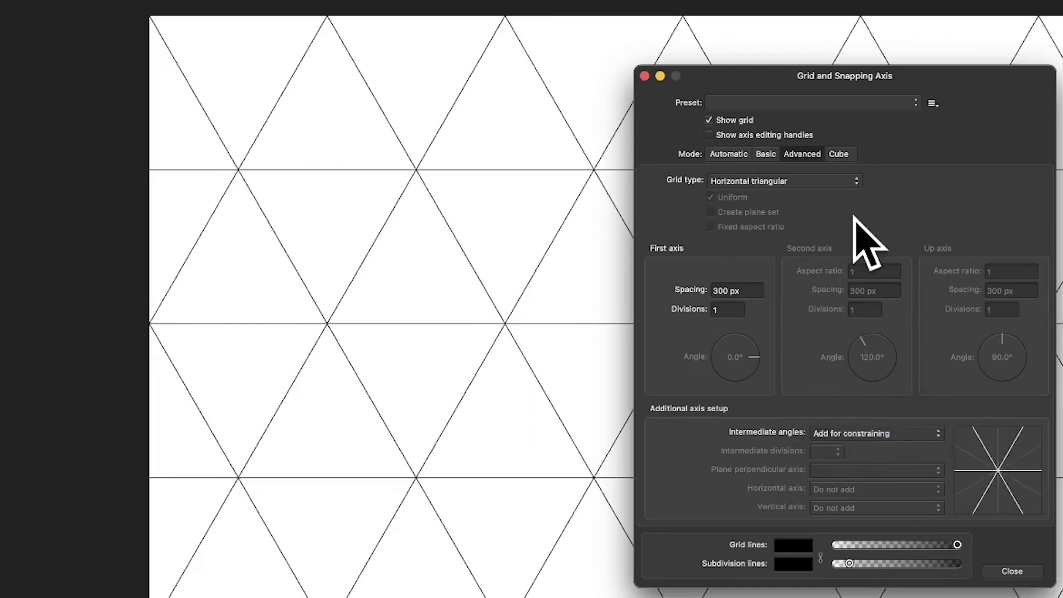
# Put the grid in Cube mode and set the cube scale to 500 px.
pyautogui.click(839, 155)
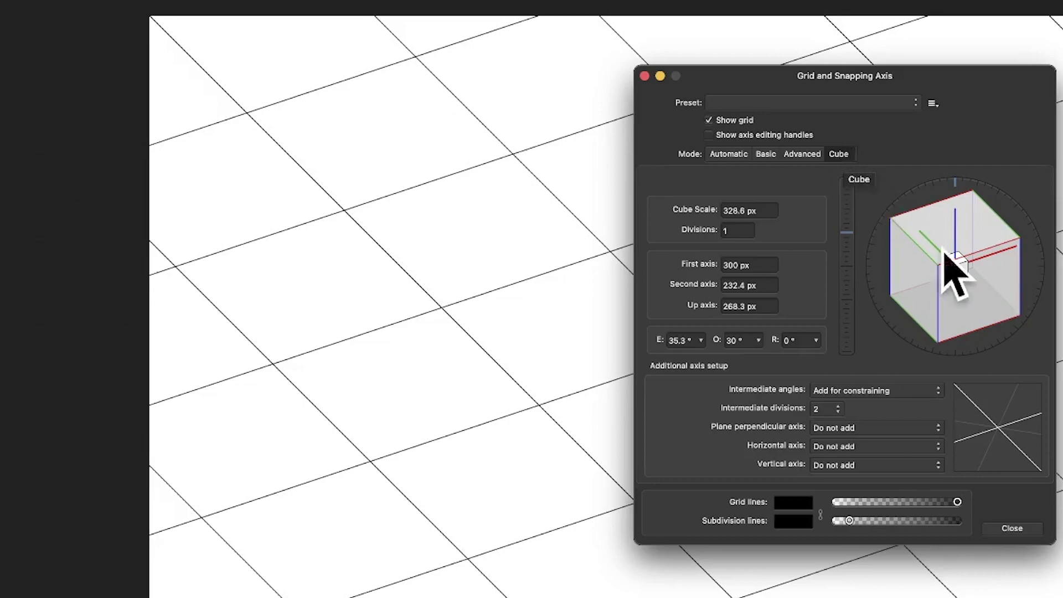
pyautogui.moveTo(844, 232)
pyautogui.mouseDown()
pyautogui.moveTo(845, 266)
pyautogui.moveTo(848, 199)
pyautogui.moveTo(848, 232)
pyautogui.mouseUp()
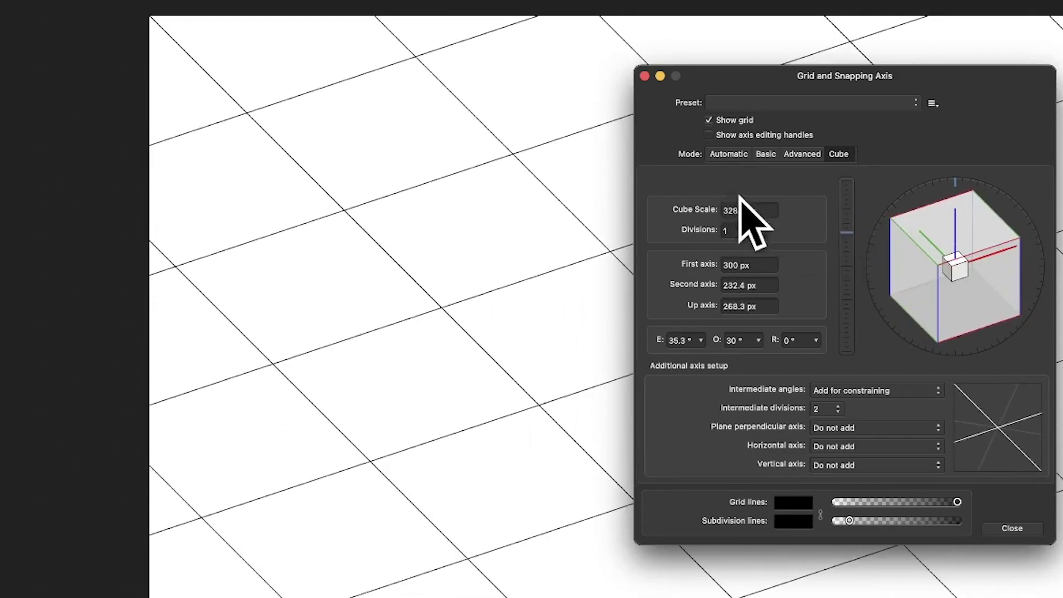
pyautogui.click(741, 209)
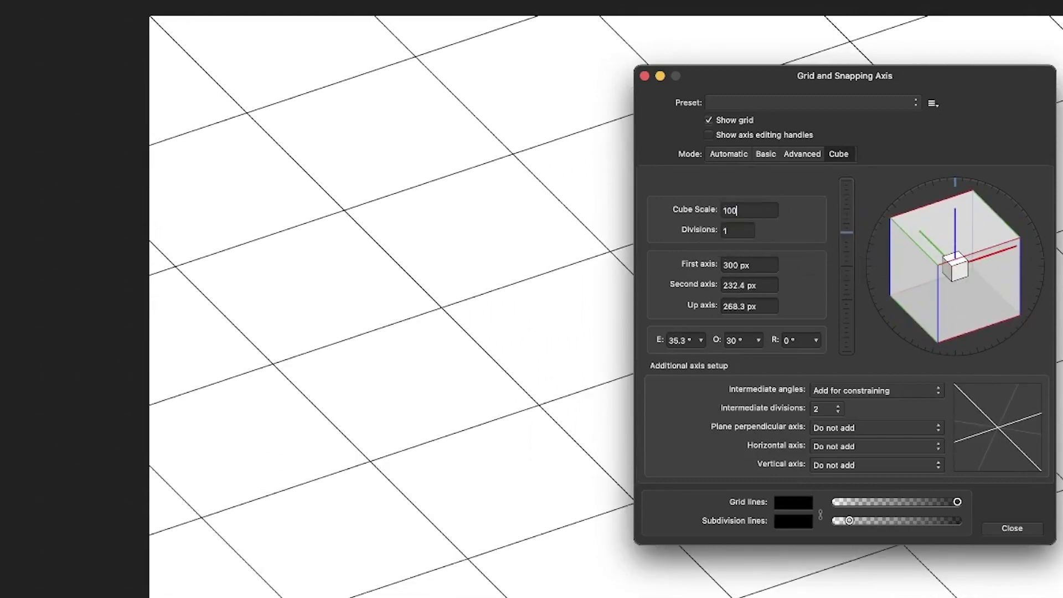
pyautogui.write('100')
pyautogui.press('Tab')
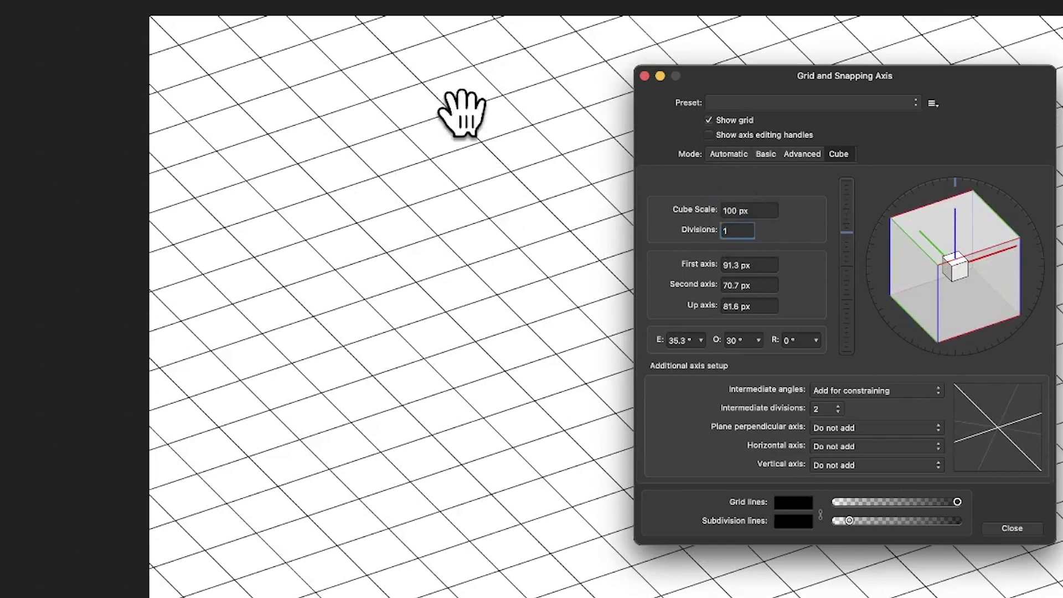
pyautogui.hotkey('shift', 'Tab')
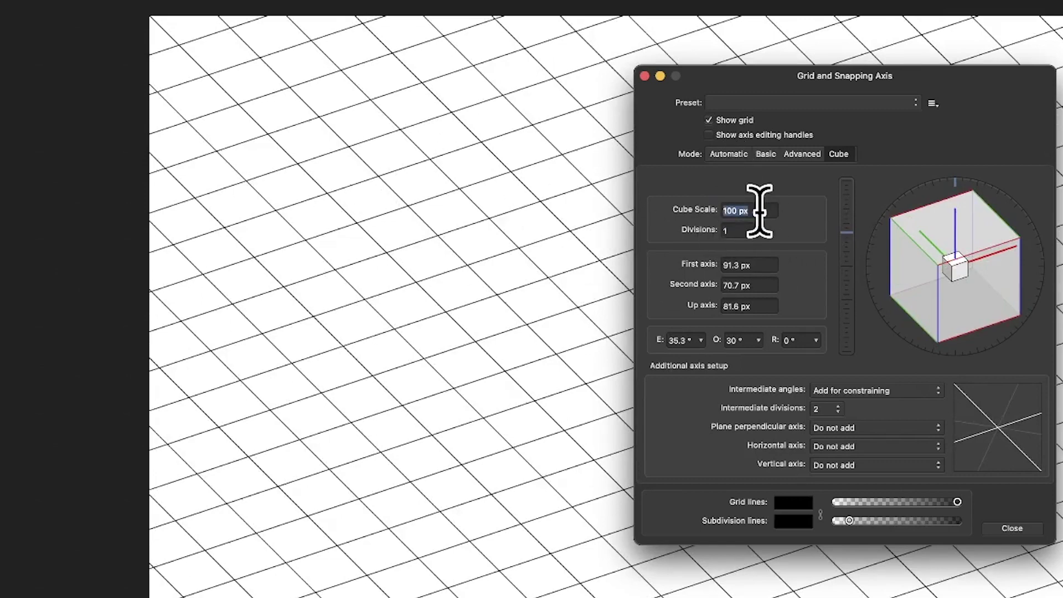
pyautogui.write('200')
pyautogui.press('Tab')
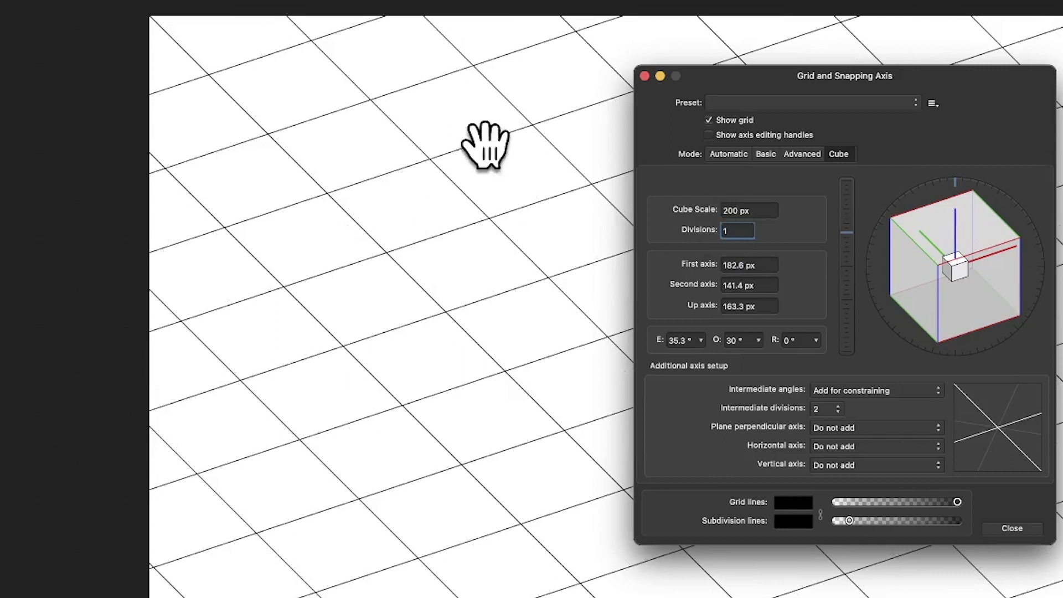
pyautogui.click(731, 210)
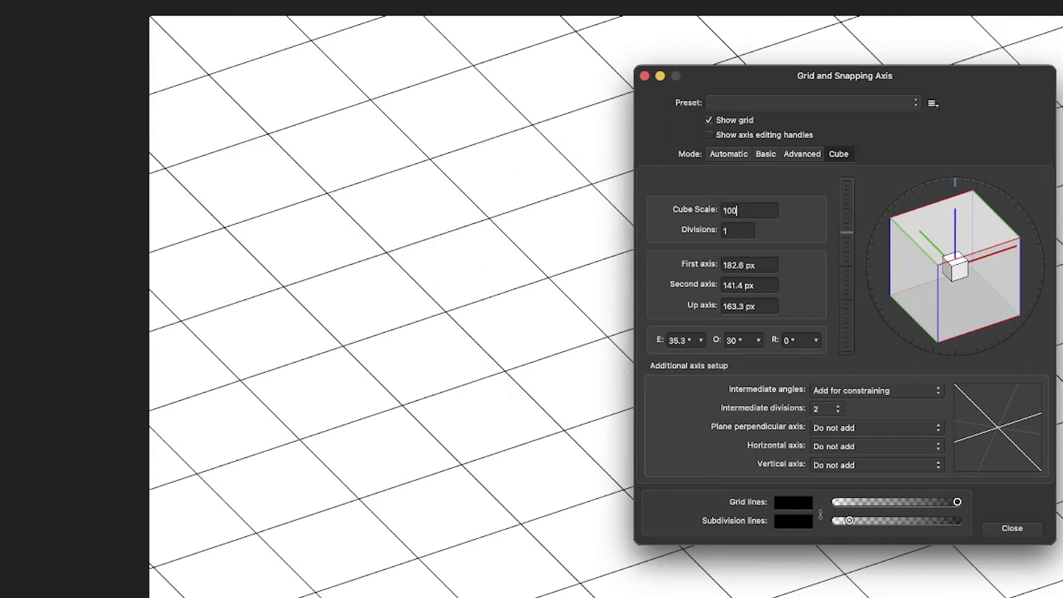
pyautogui.press('Tab')
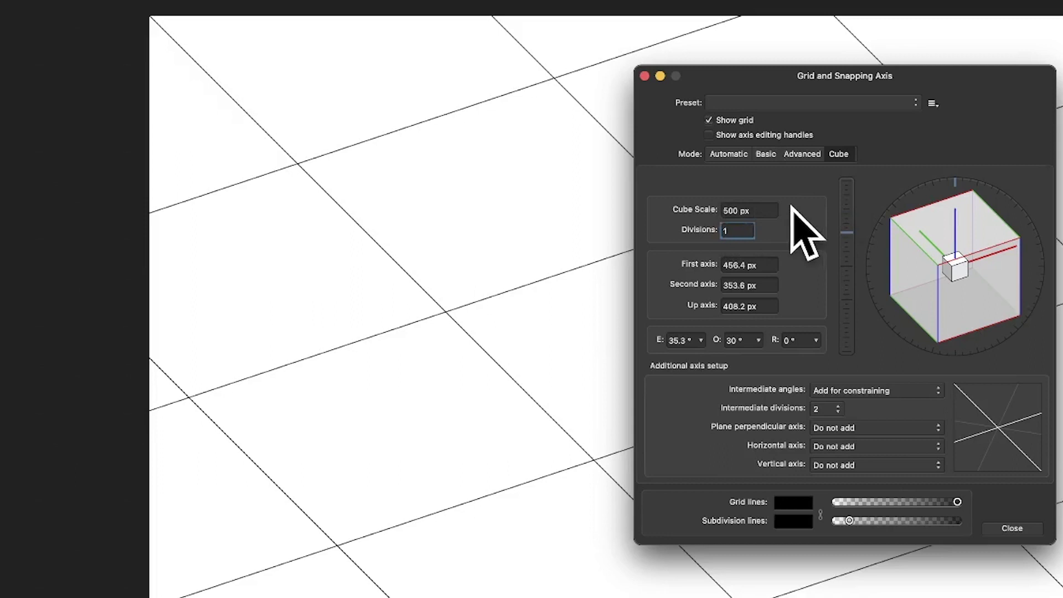
# Give the cube grid 4 divisions, lighter main lines, stronger subdivisions and 4 intermediate divisions.
pyautogui.click(703, 227)
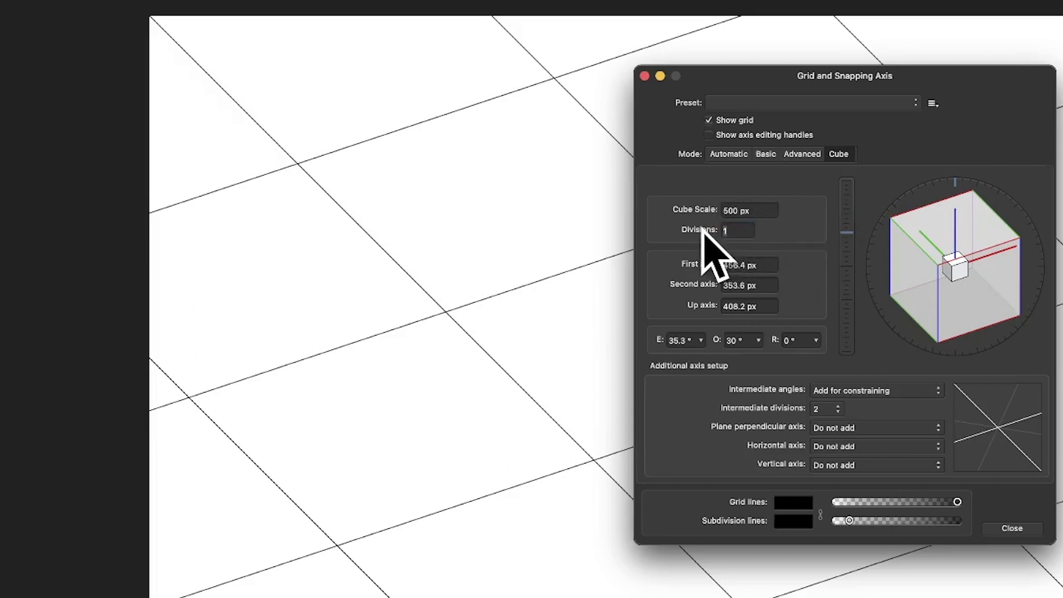
pyautogui.write('4')
pyautogui.press('Tab')
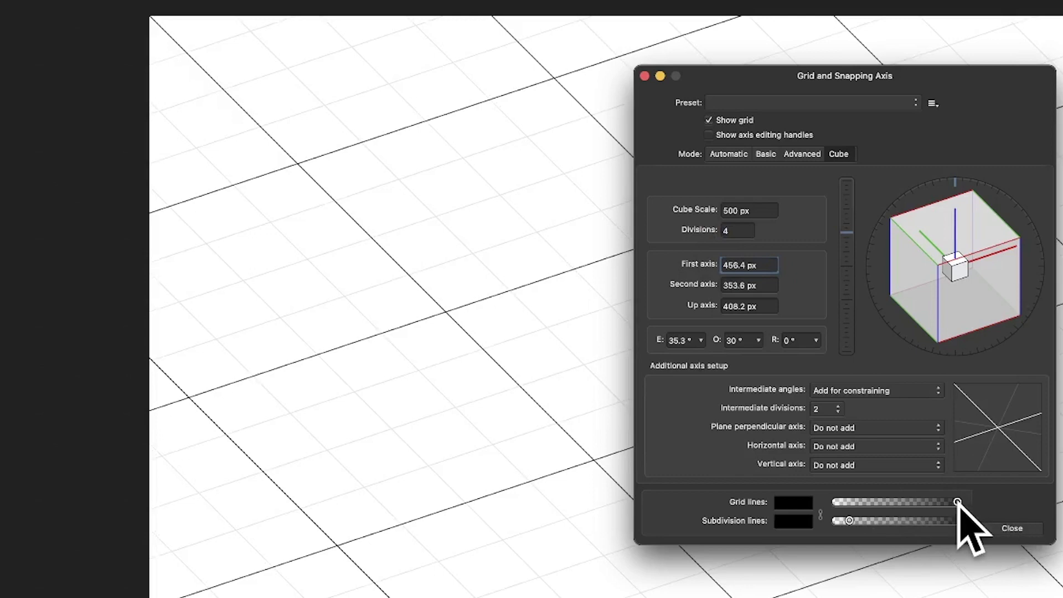
pyautogui.moveTo(850, 520); pyautogui.dragTo(884, 521)
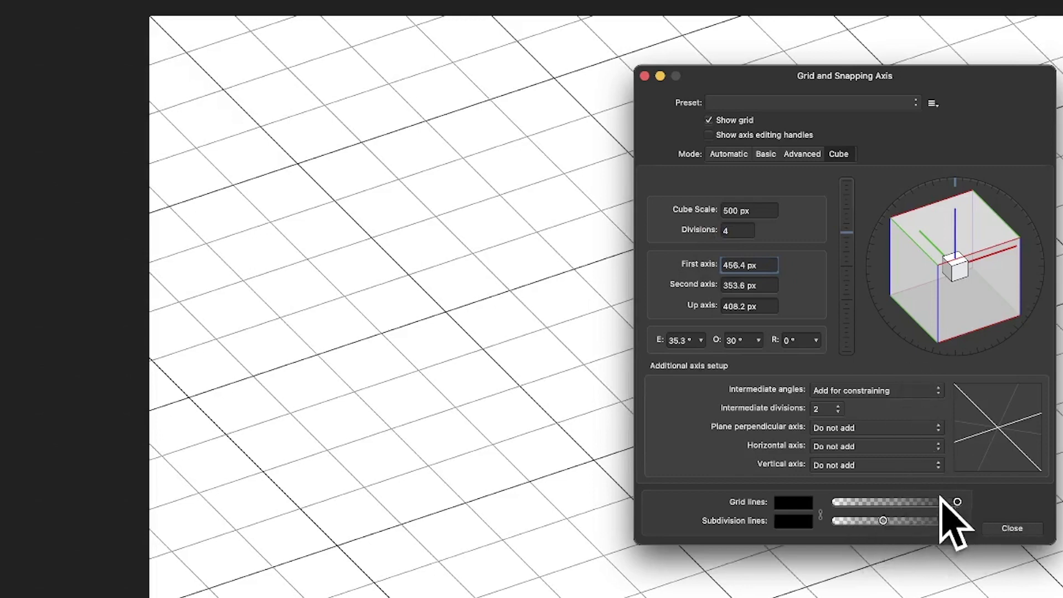
pyautogui.moveTo(958, 502); pyautogui.dragTo(909, 521)
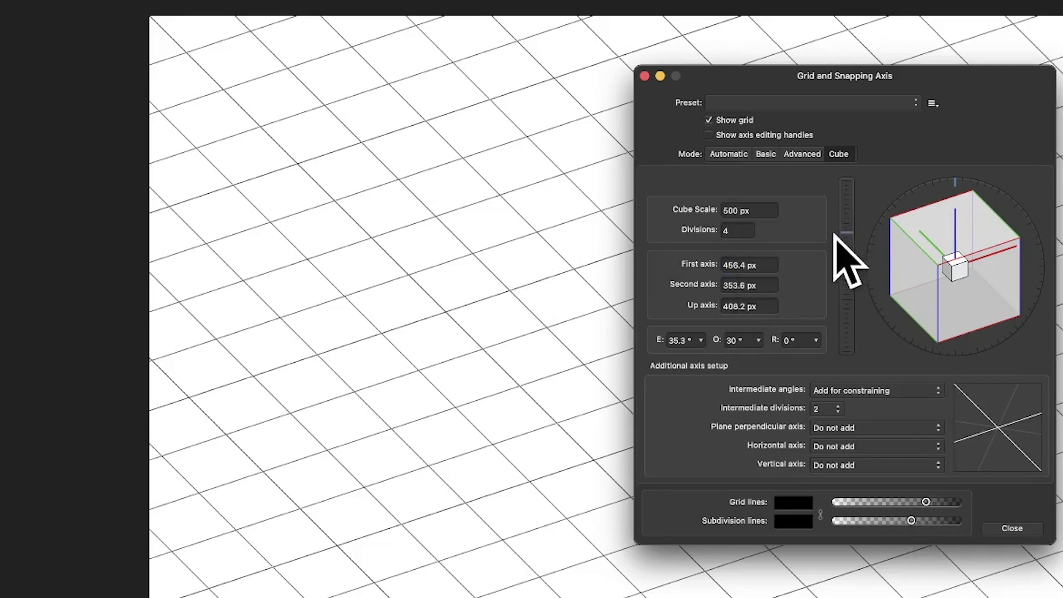
pyautogui.click(835, 410)
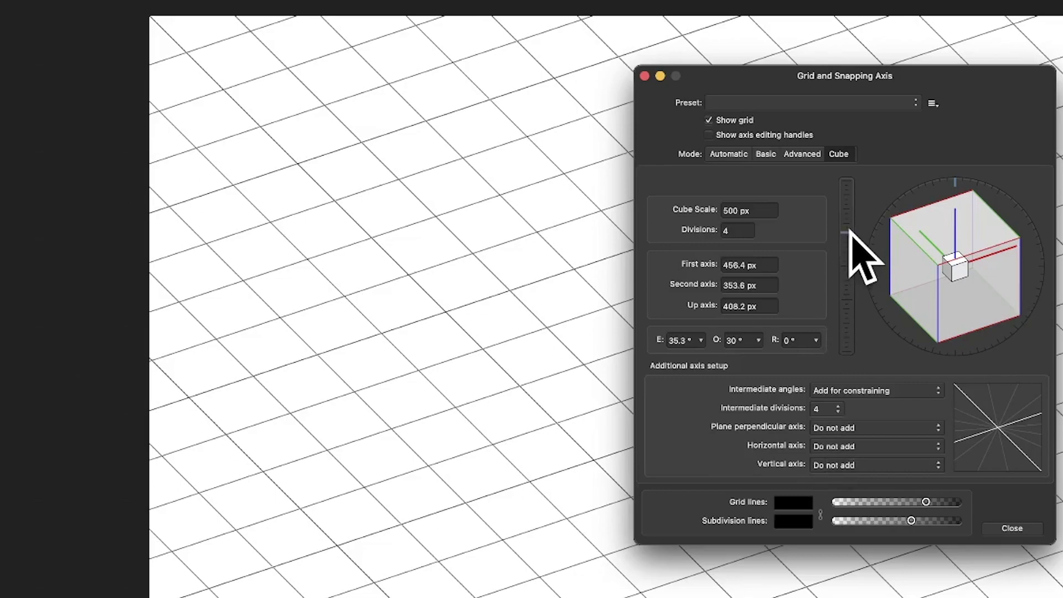
# Keep the cube elevation at 35.3° and orbit the grid to 21.6°.
pyautogui.moveTo(849, 231)
pyautogui.mouseDown()
pyautogui.moveTo(849, 251)
pyautogui.moveTo(850, 216)
pyautogui.moveTo(850, 228)
pyautogui.mouseUp()
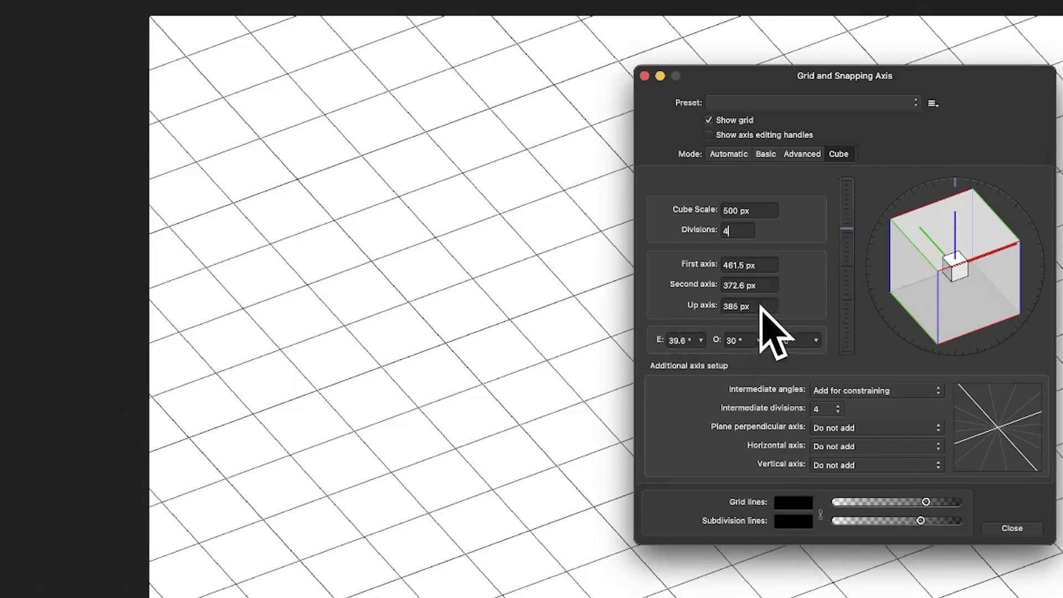
pyautogui.moveTo(847, 250); pyautogui.dragTo(847, 257)
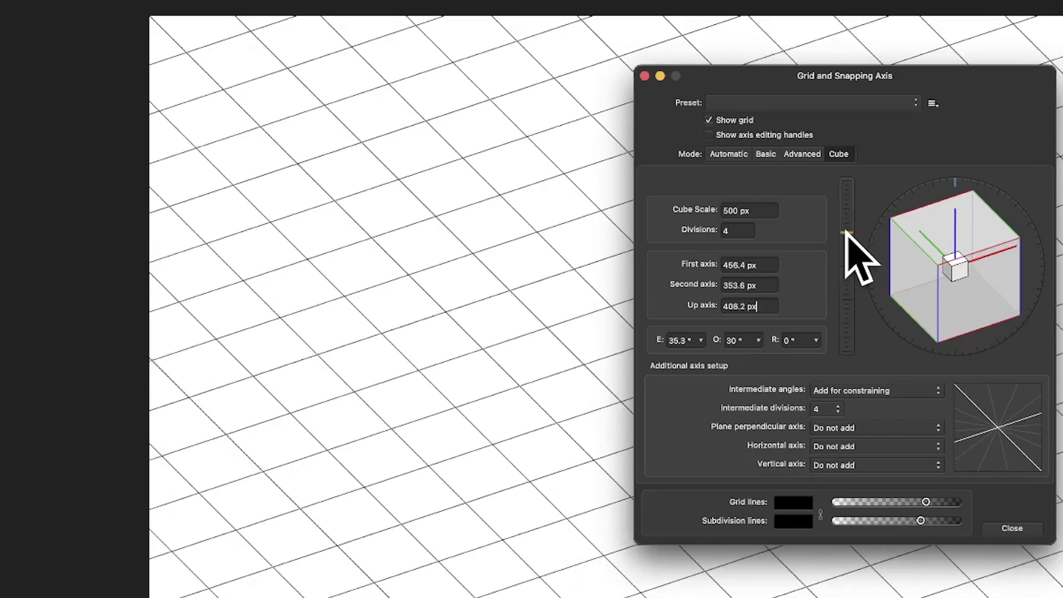
pyautogui.moveTo(955, 268)
pyautogui.mouseDown()
pyautogui.moveTo(931, 294)
pyautogui.moveTo(883, 285)
pyautogui.moveTo(876, 273)
pyautogui.moveTo(937, 277)
pyautogui.mouseUp()
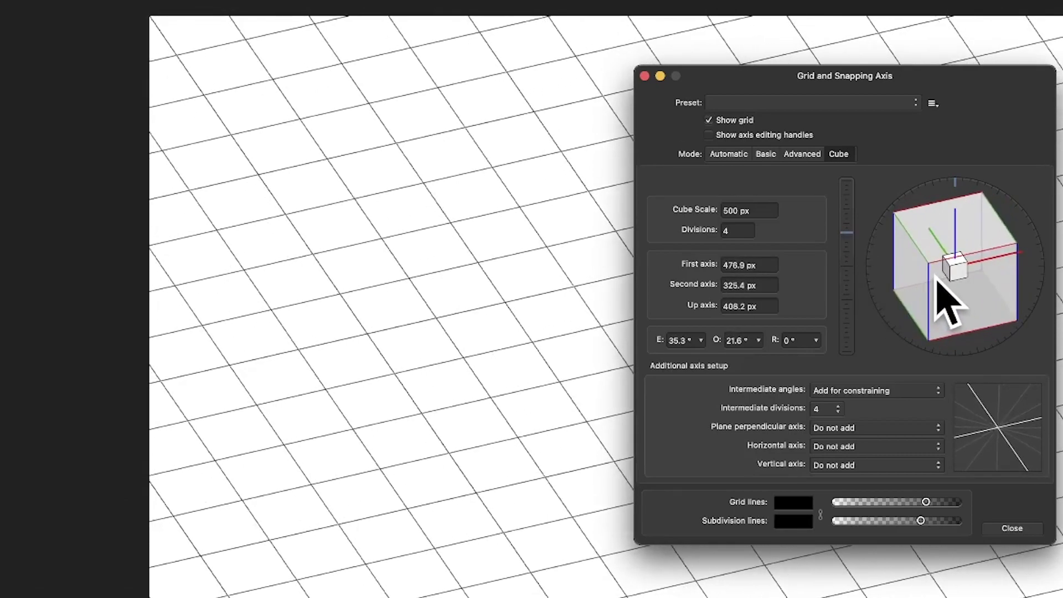
# Set the grid type to 2:1 Isometric, keeping intermediate angles added for constraining.
pyautogui.click(804, 155)
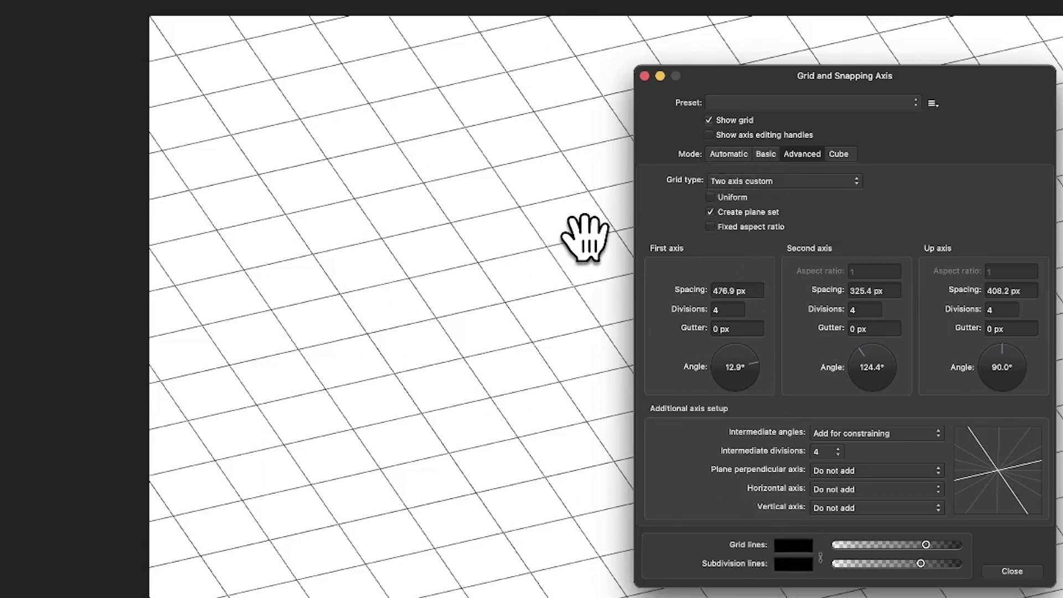
pyautogui.click(863, 434)
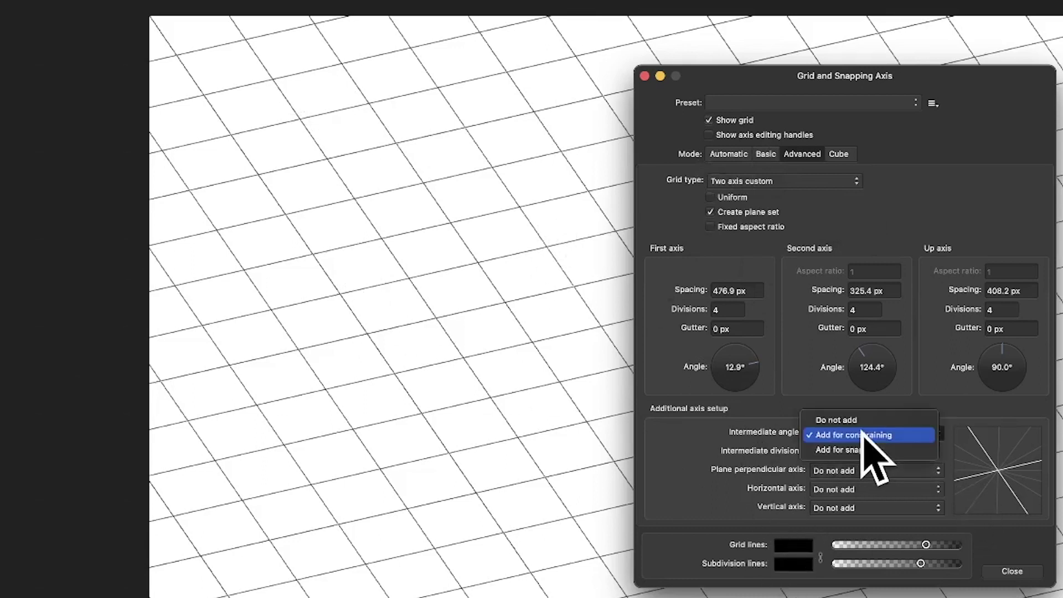
pyautogui.click(935, 437)
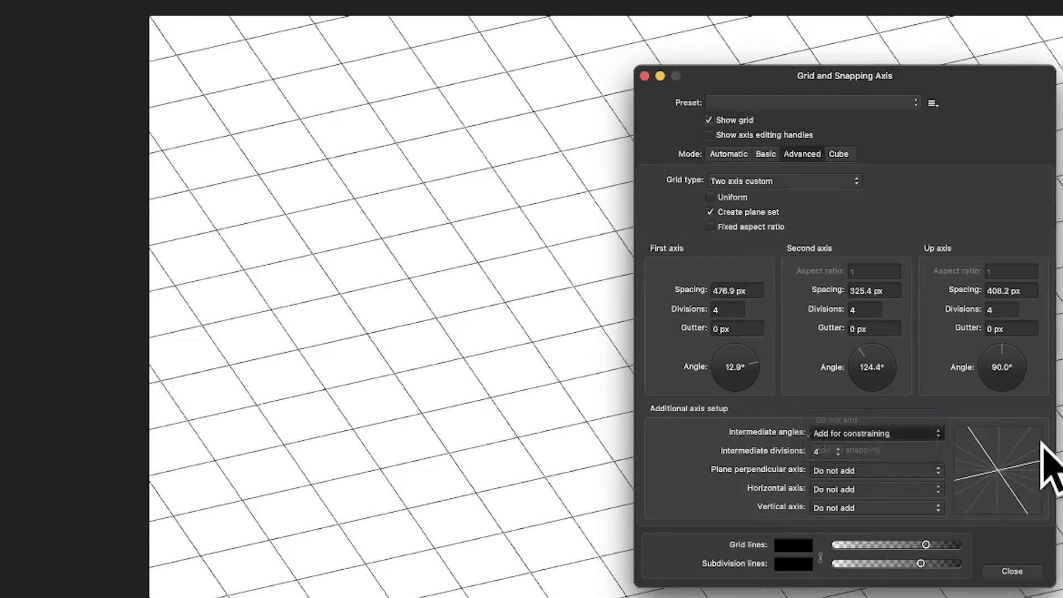
pyautogui.click(859, 471)
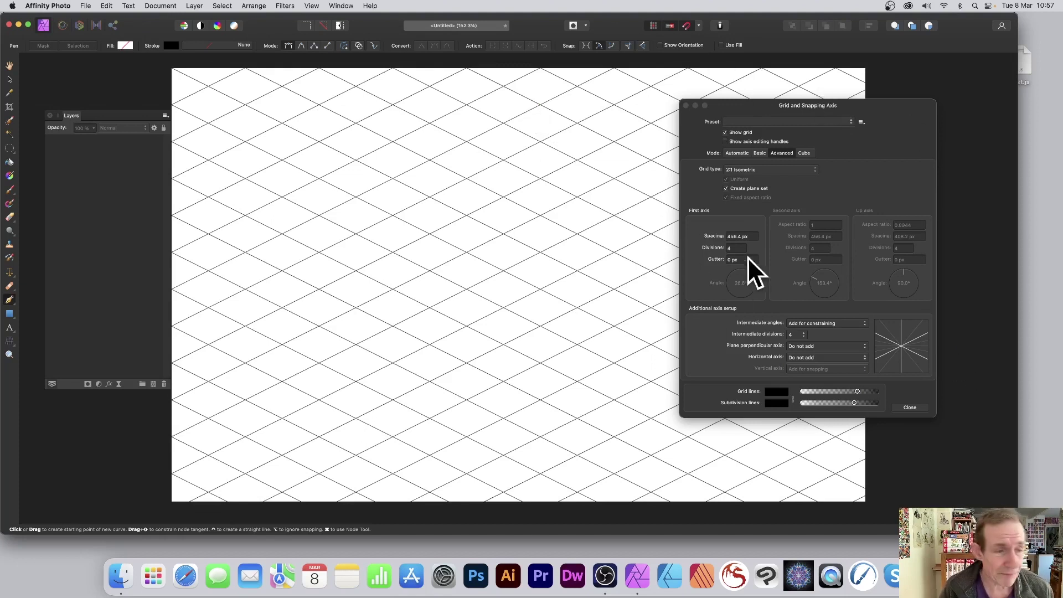
# Close the Grid and Snapping Axis dialog, leaving the 2:1 isometric grid visible.
pyautogui.click(909, 408)
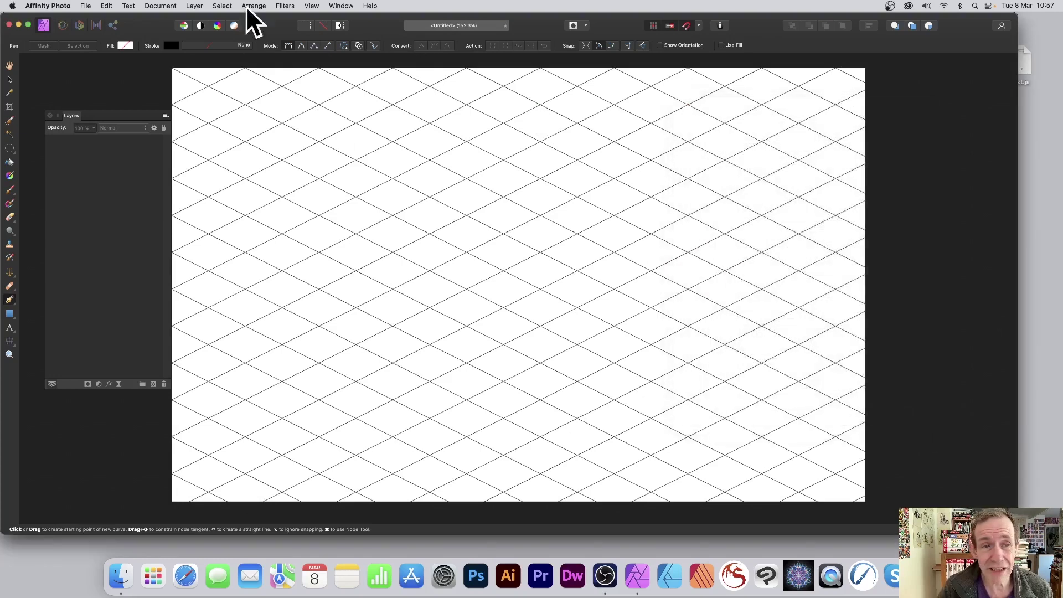
pyautogui.click(311, 6)
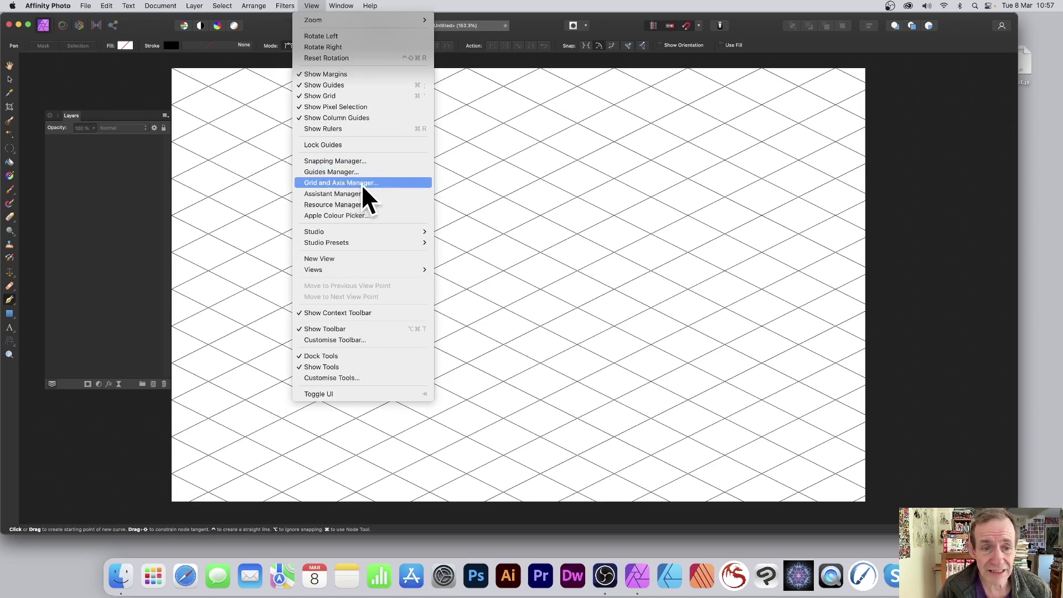
pyautogui.click(481, 122)
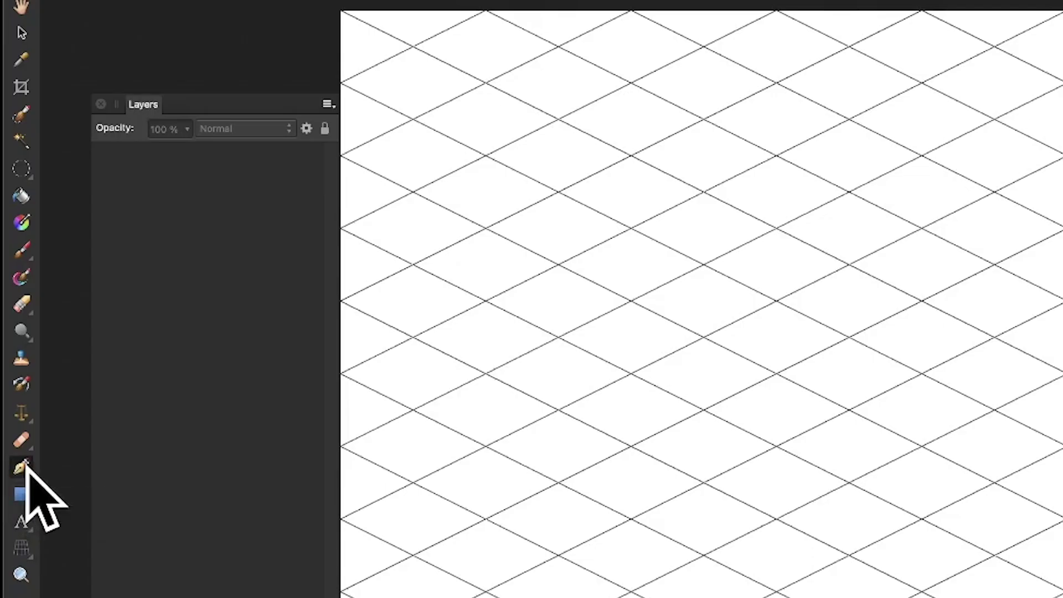
# Select the Pen Tool and leave snapping enabled in the Snapping Manager.
pyautogui.click(26, 469)
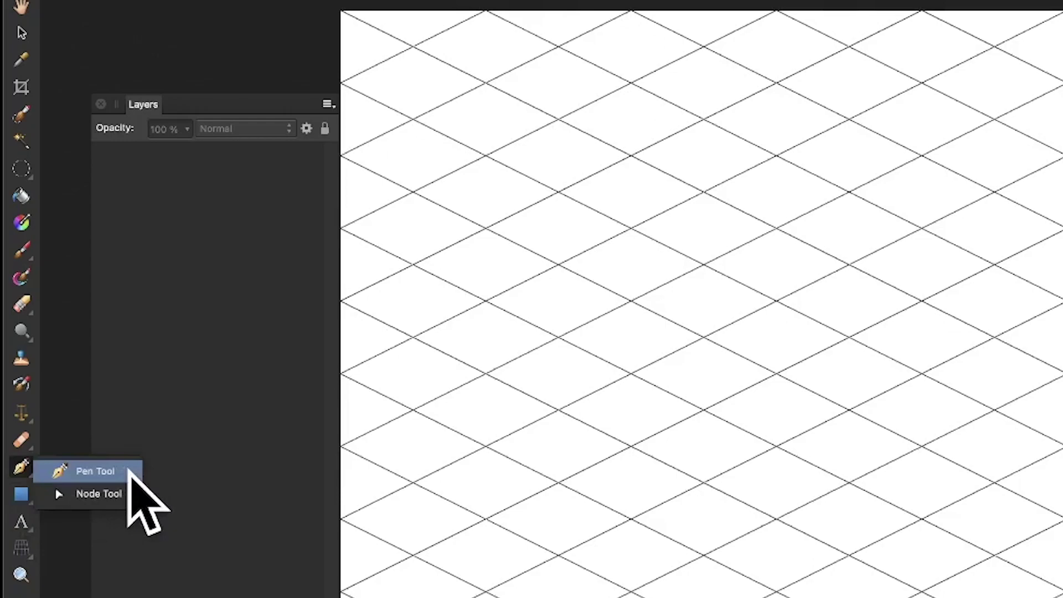
pyautogui.click(127, 471)
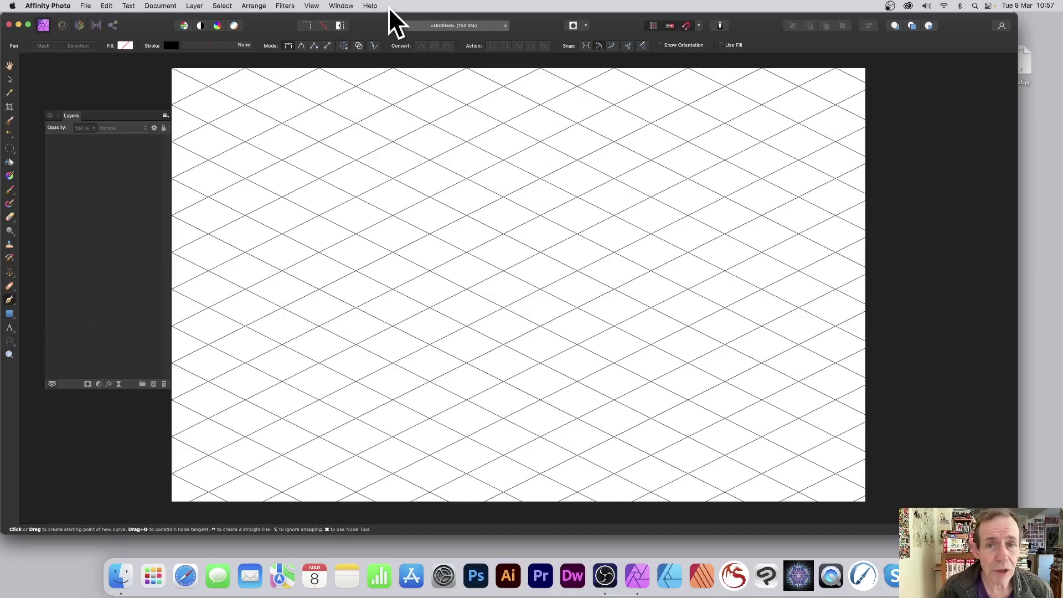
pyautogui.click(312, 6)
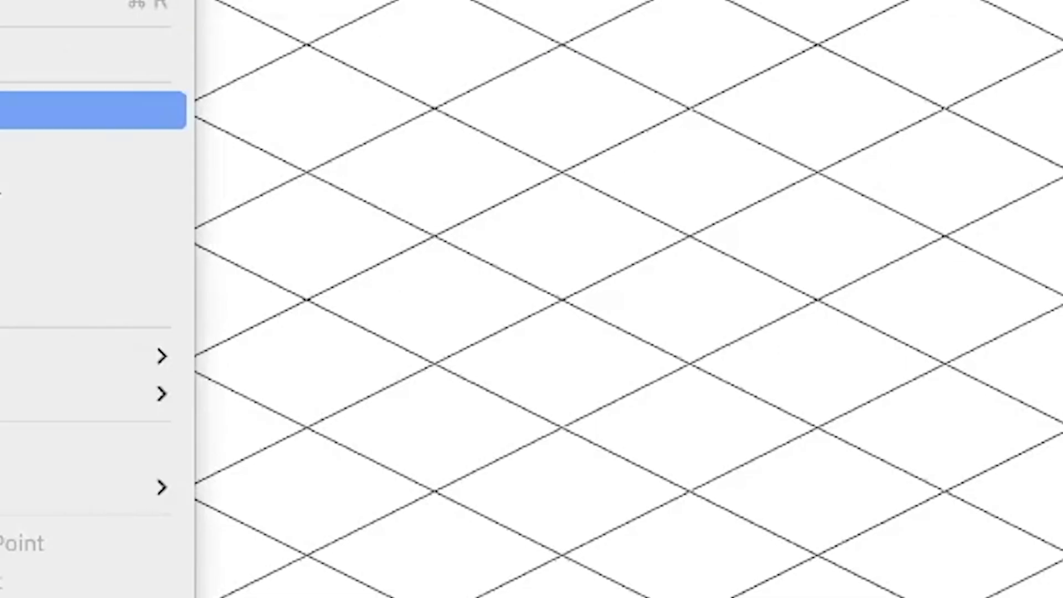
pyautogui.click(154, 105)
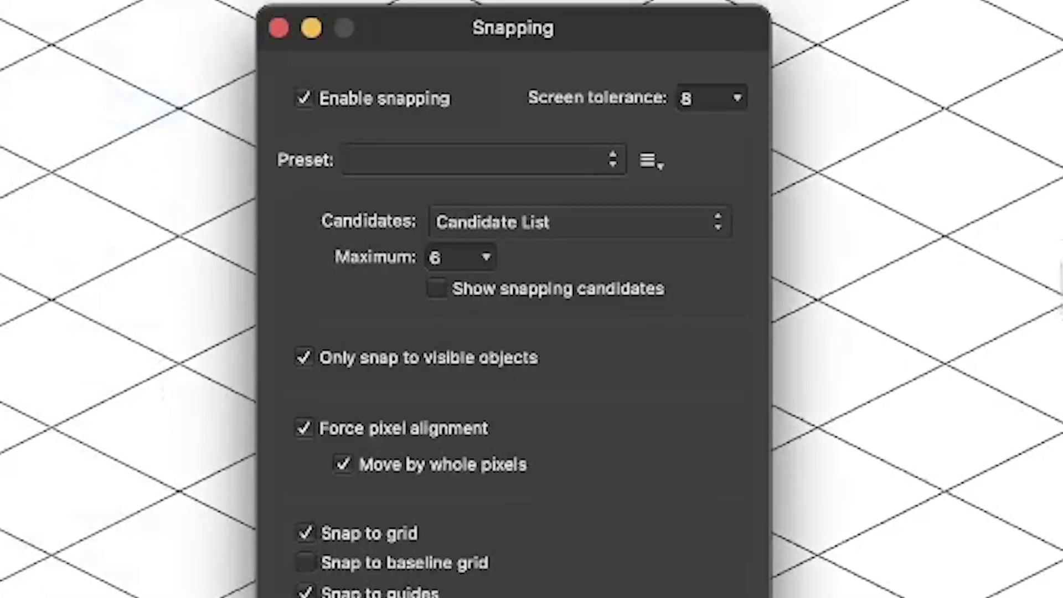
pyautogui.click(381, 97)
pyautogui.click(369, 97)
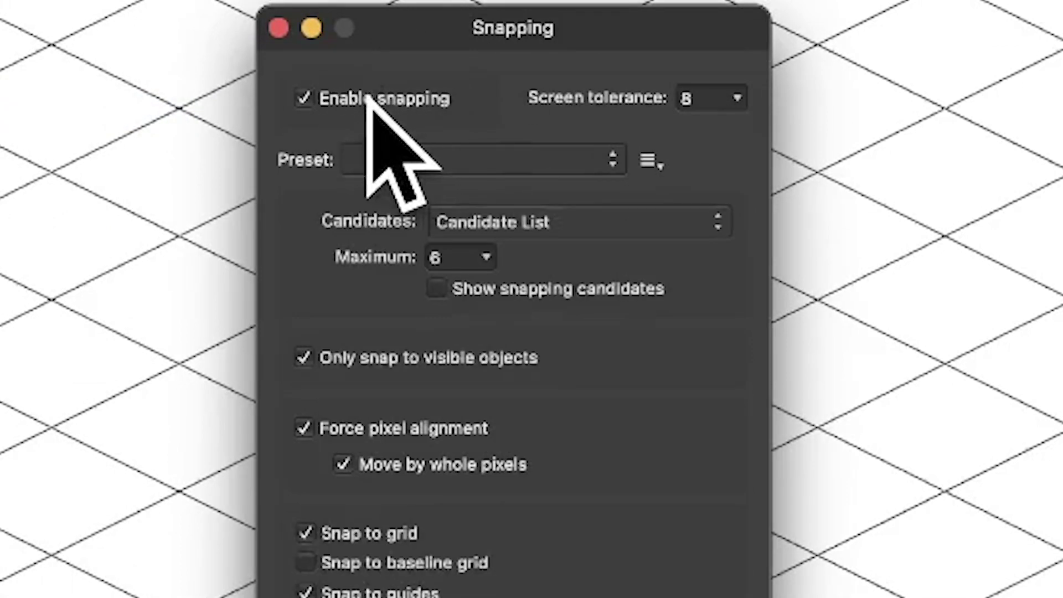
pyautogui.click(366, 96)
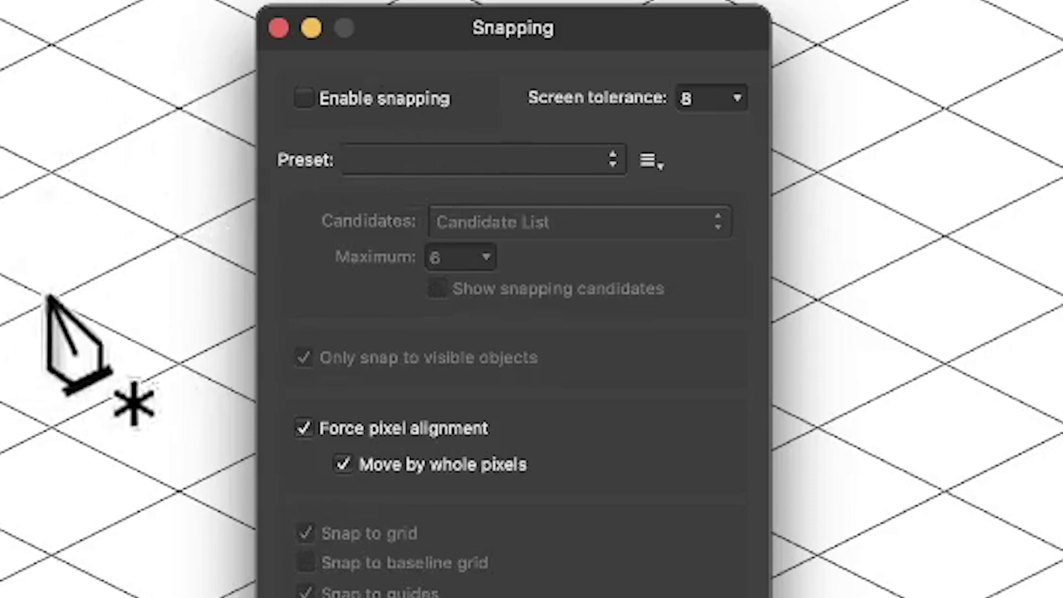
pyautogui.click(306, 96)
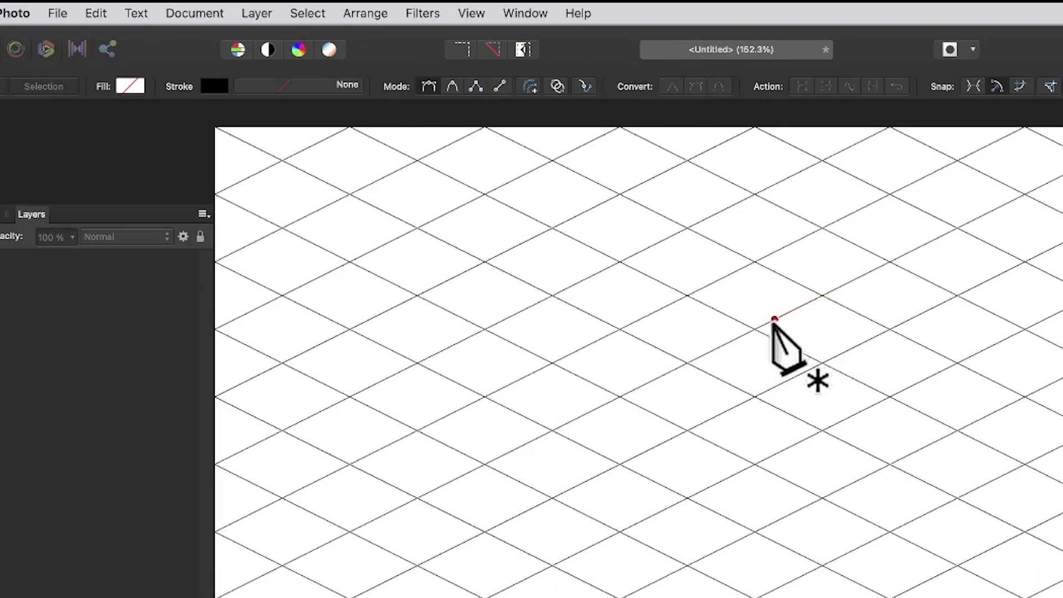
# Draw the top face as a closed four-corner diamond and fill it red.
pyautogui.click(755, 328)
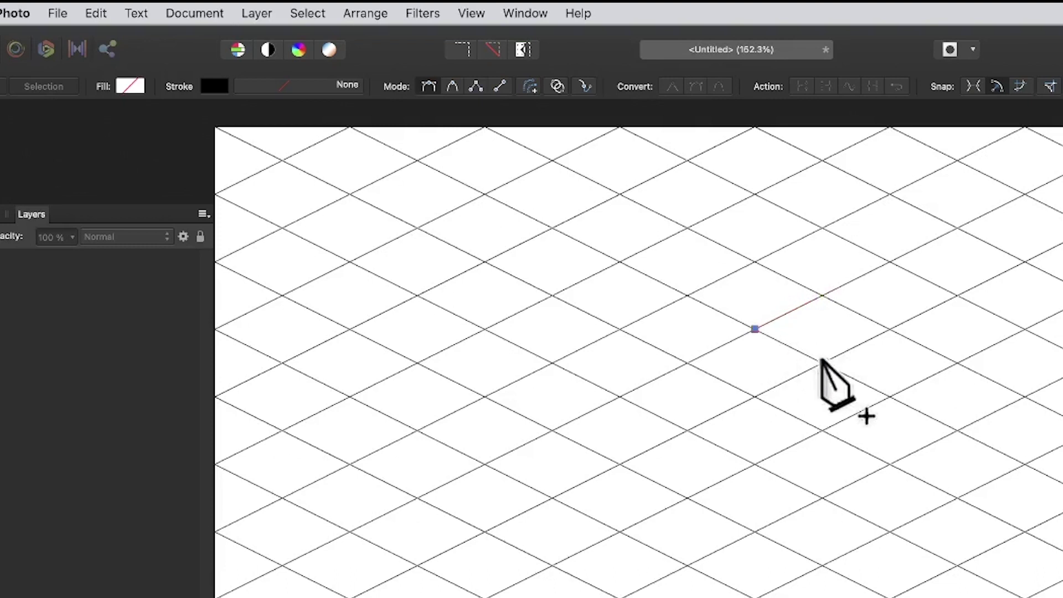
pyautogui.click(822, 363)
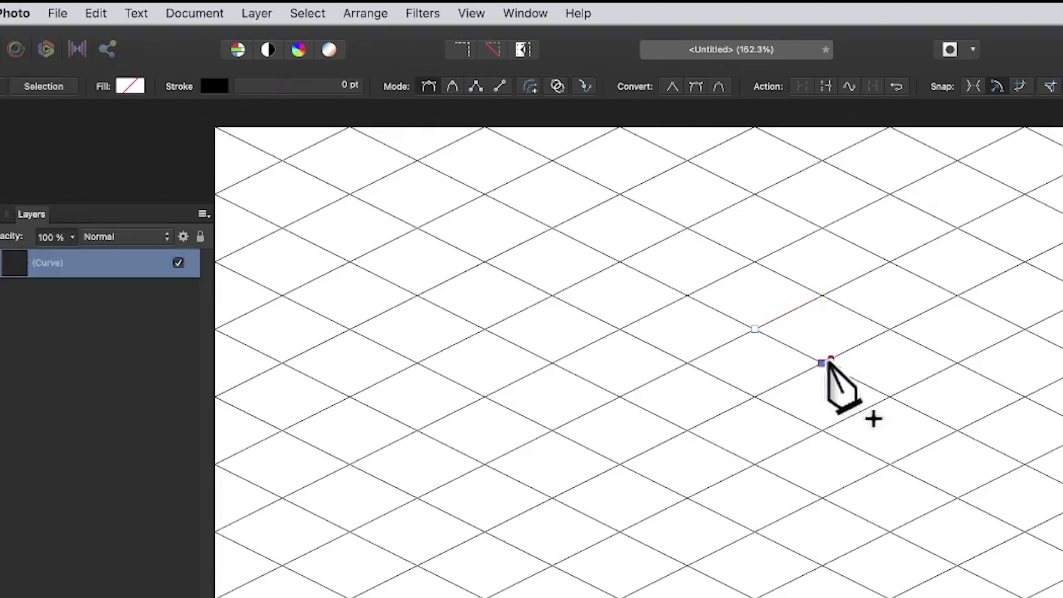
pyautogui.click(957, 296)
pyautogui.click(890, 262)
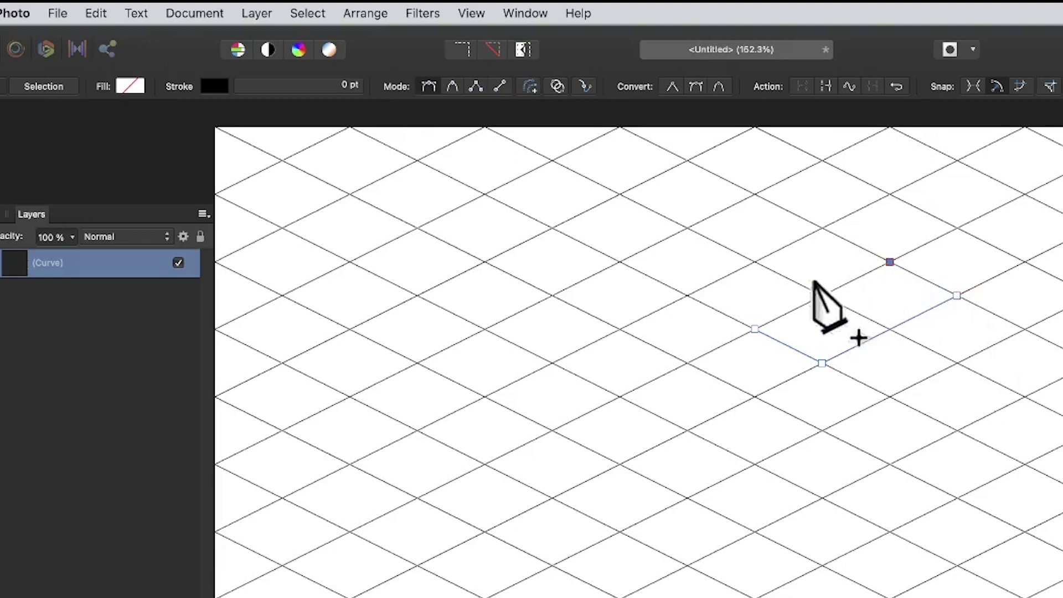
pyautogui.click(754, 328)
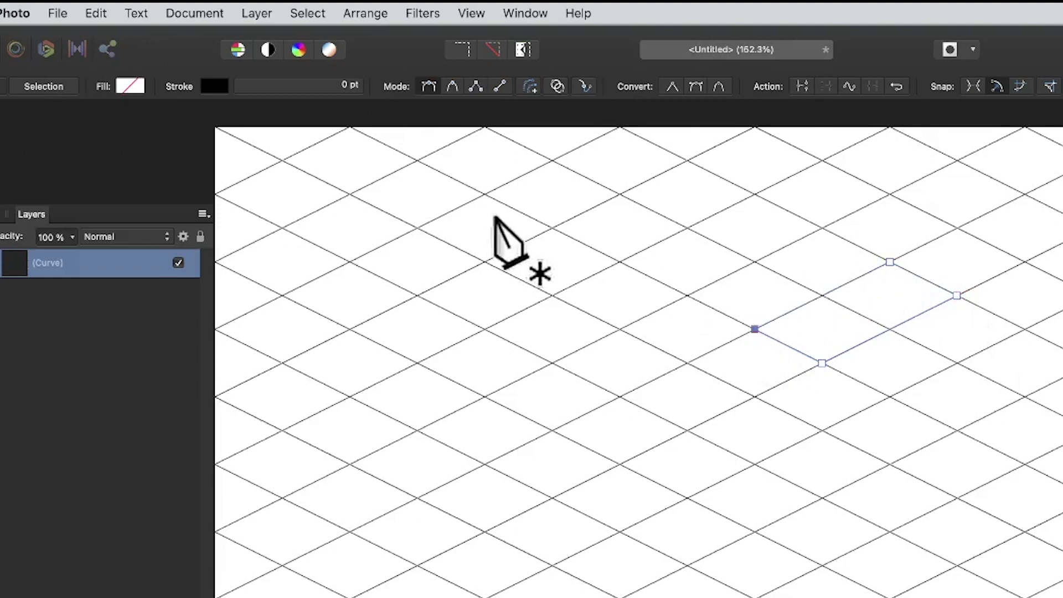
pyautogui.click(132, 87)
pyautogui.moveTo(240, 213); pyautogui.dragTo(270, 222)
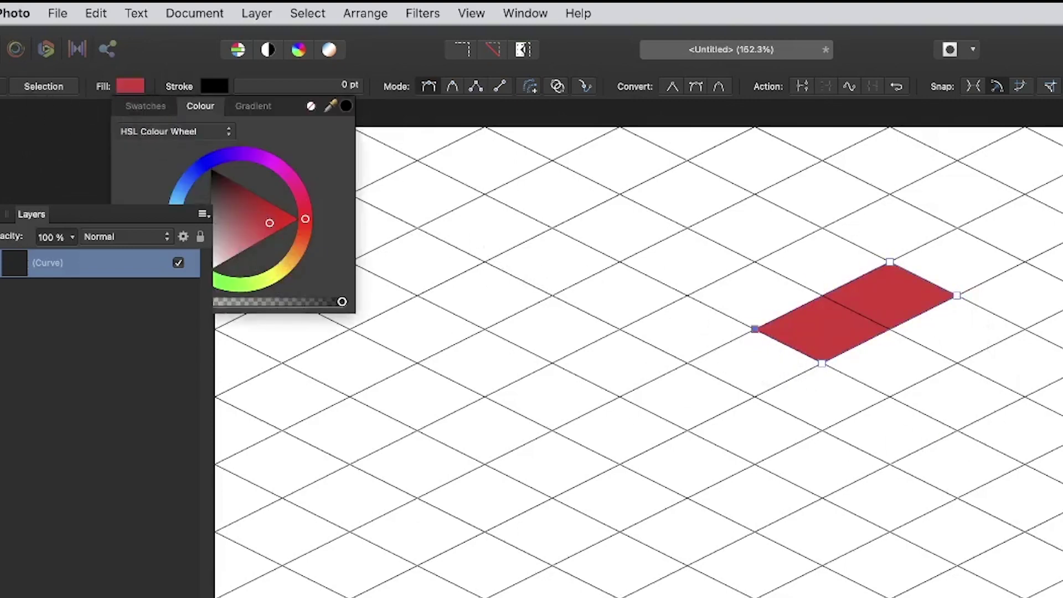
# Outline the right side face from the top face's edge down to the base.
pyautogui.click(957, 497)
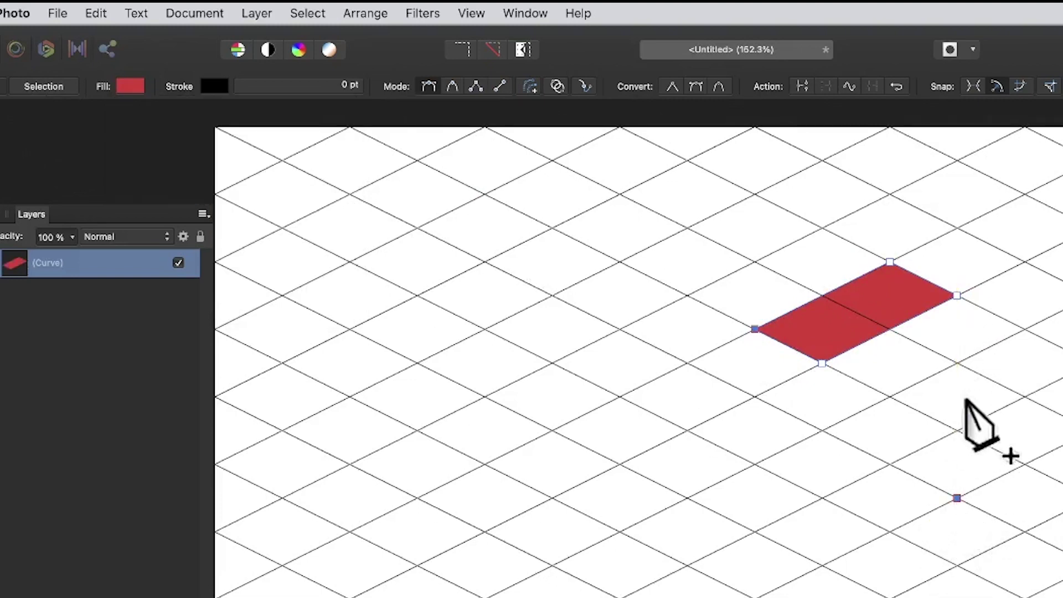
pyautogui.click(957, 295)
pyautogui.click(823, 363)
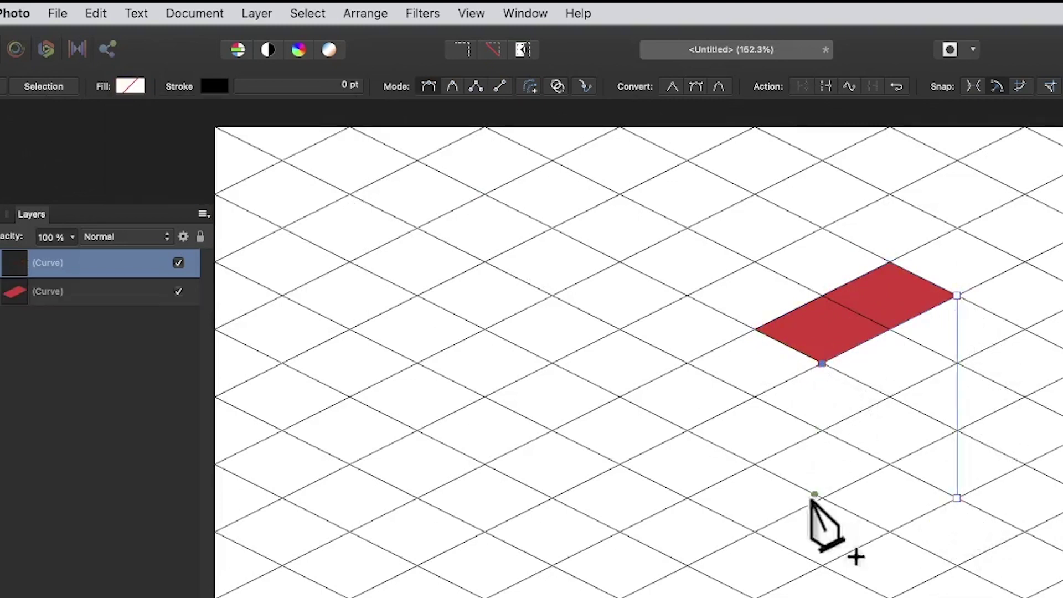
pyautogui.click(822, 565)
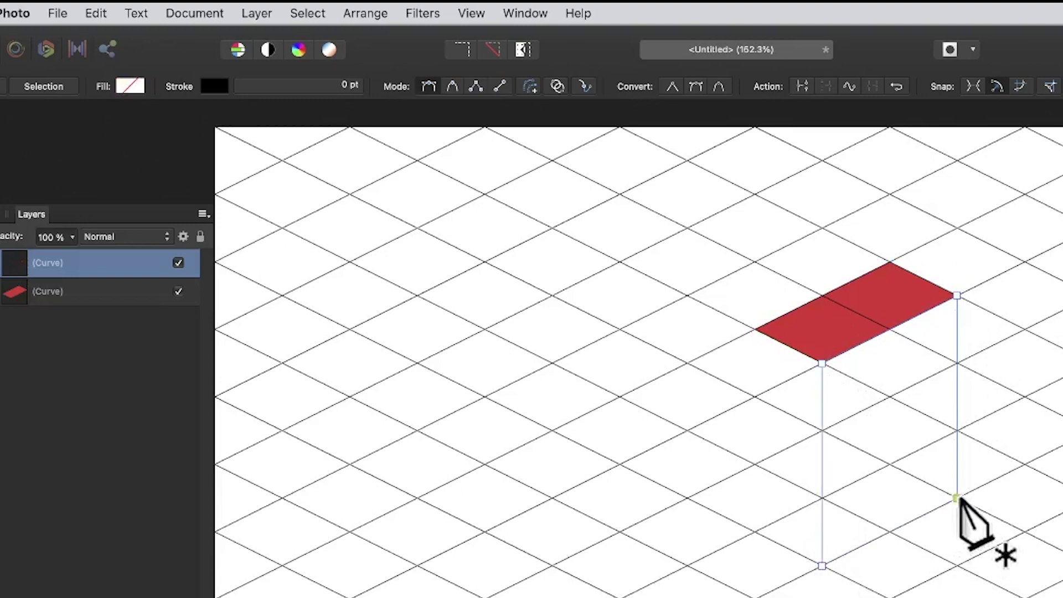
pyautogui.click(957, 497)
# Fill the right face light pink and pen-draw a closed left face below the top face's left corner.
pyautogui.click(133, 86)
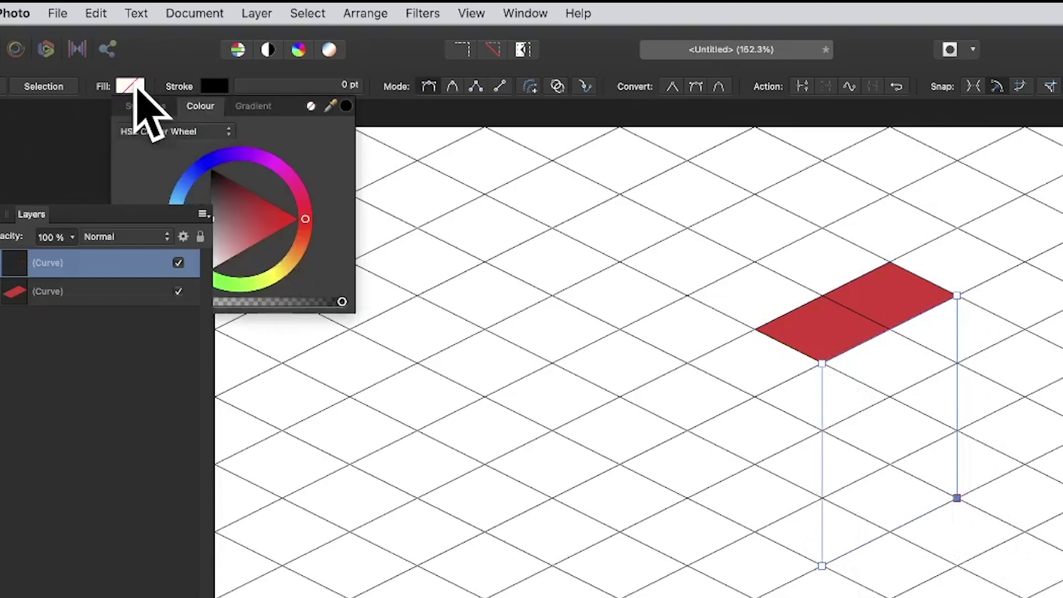
pyautogui.moveTo(247, 245); pyautogui.dragTo(235, 247)
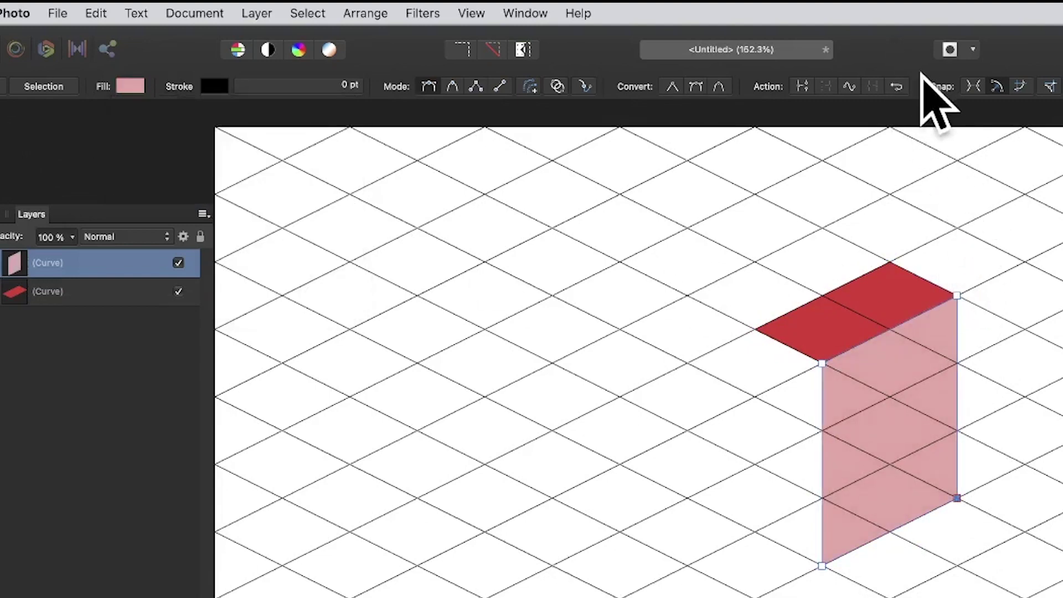
pyautogui.click(755, 330)
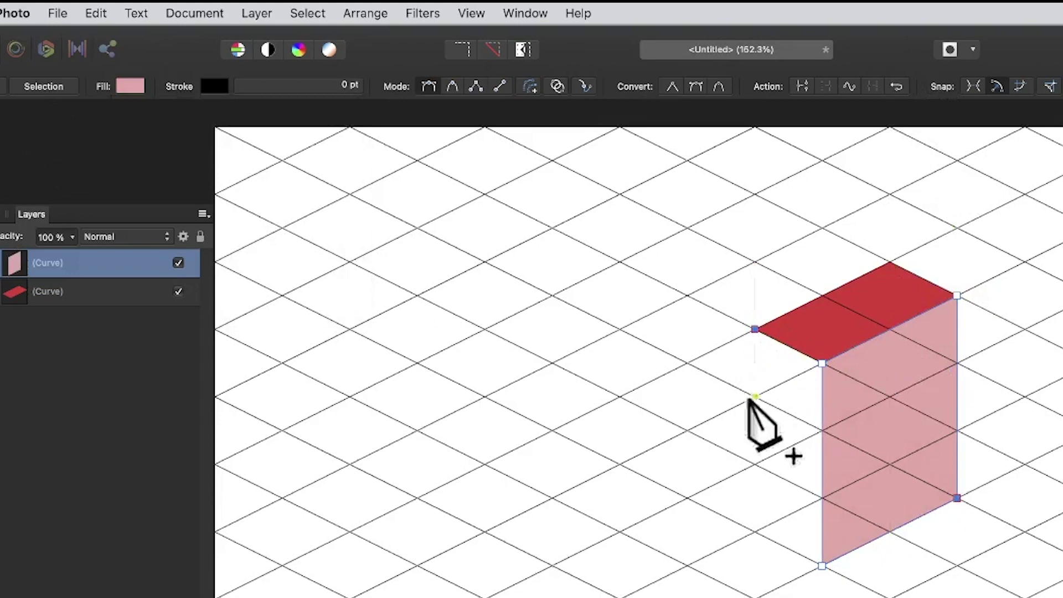
pyautogui.click(755, 531)
pyautogui.click(822, 565)
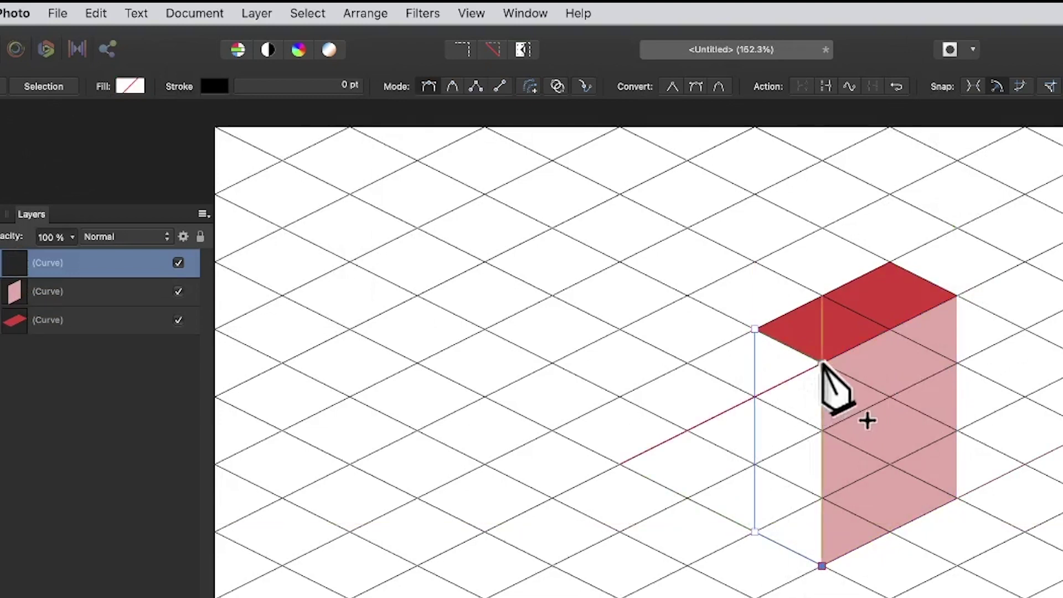
pyautogui.click(822, 364)
pyautogui.click(755, 329)
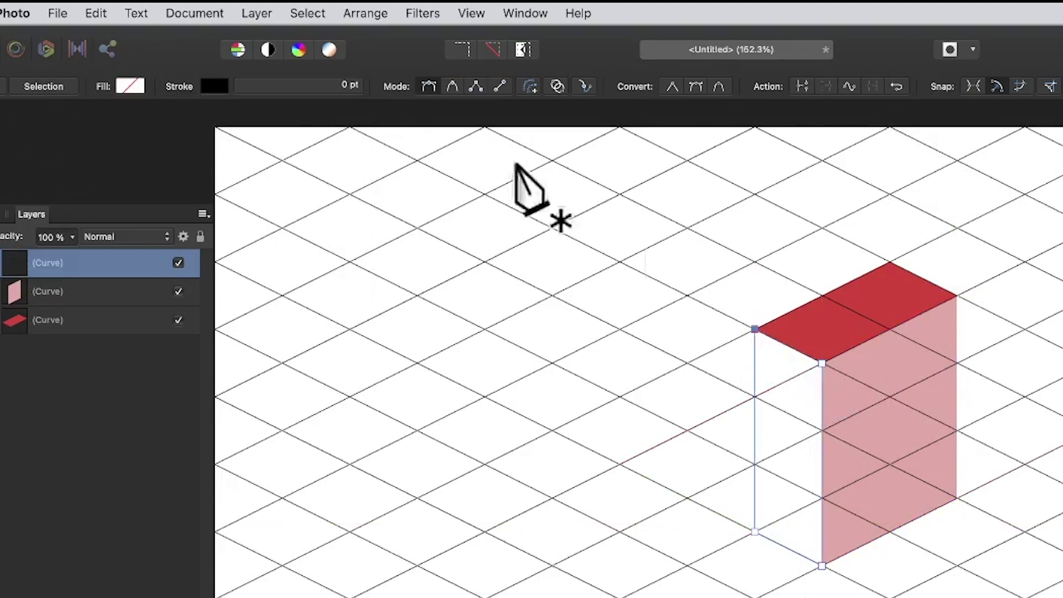
# Fill the new left face yellow and return to the Move tool.
pyautogui.click(131, 86)
pyautogui.click(280, 272)
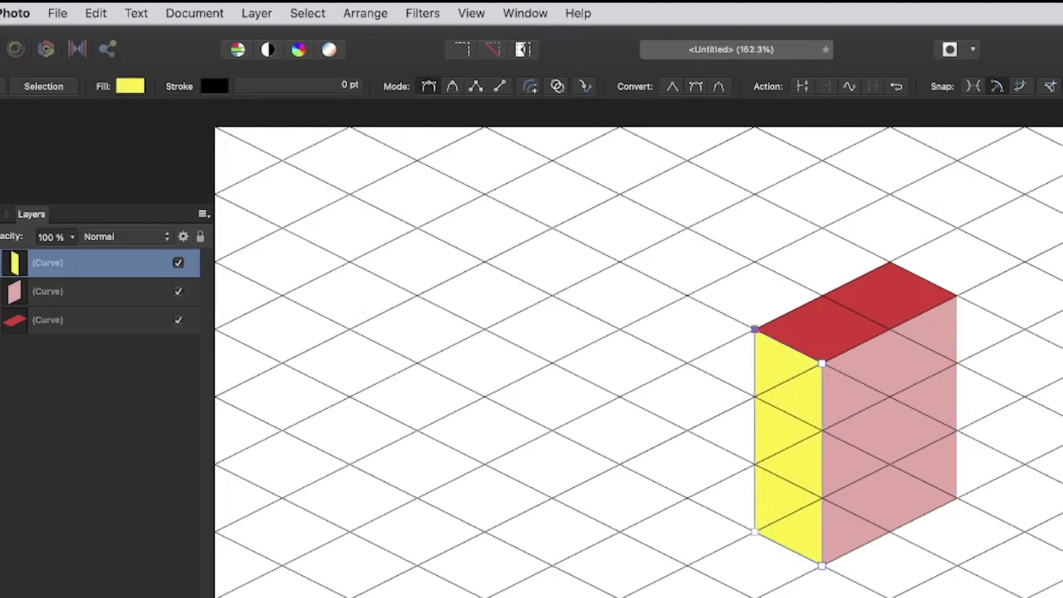
pyautogui.press('v')
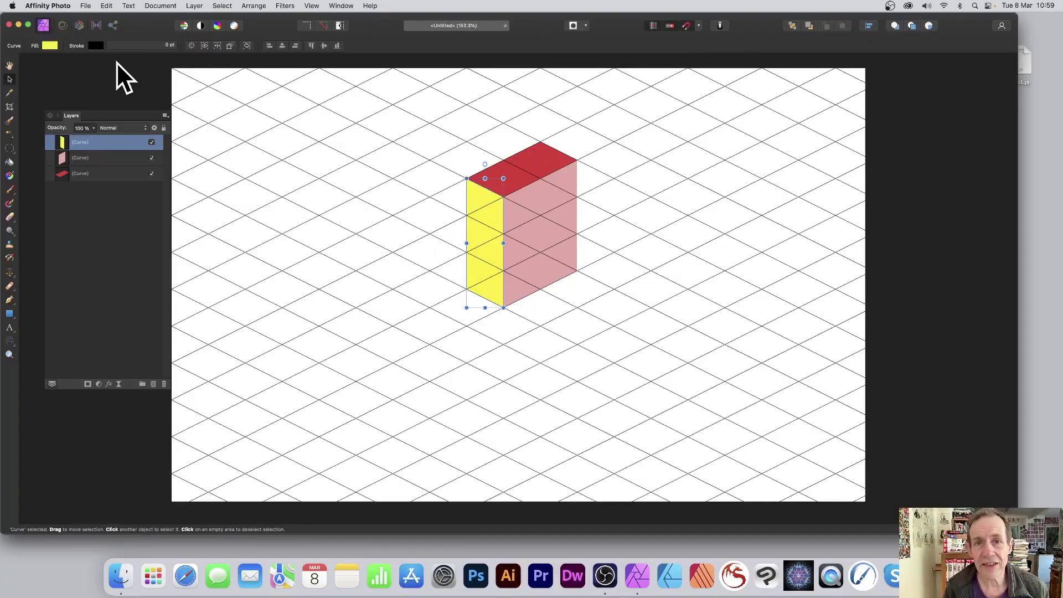